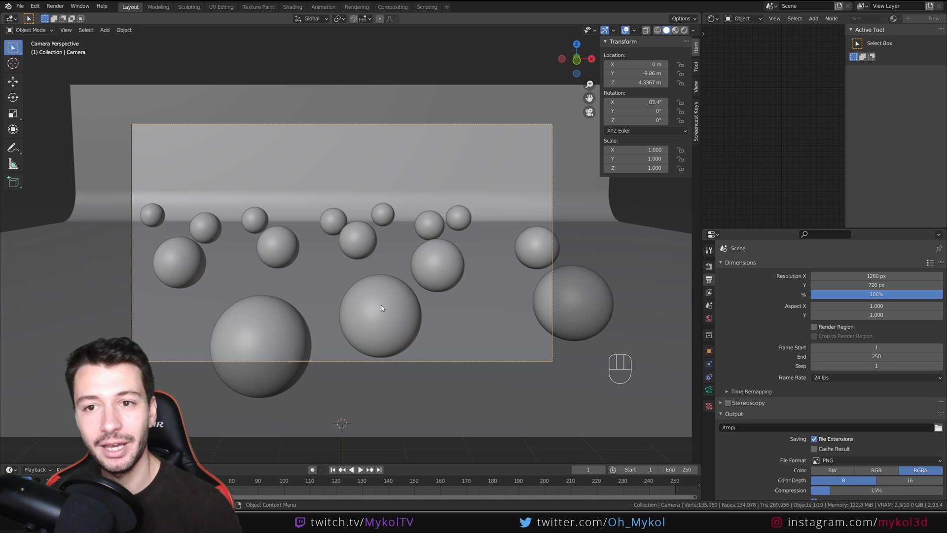
Select the camera and display its lens settings.
left_click(555, 138)
left_click(551, 140)
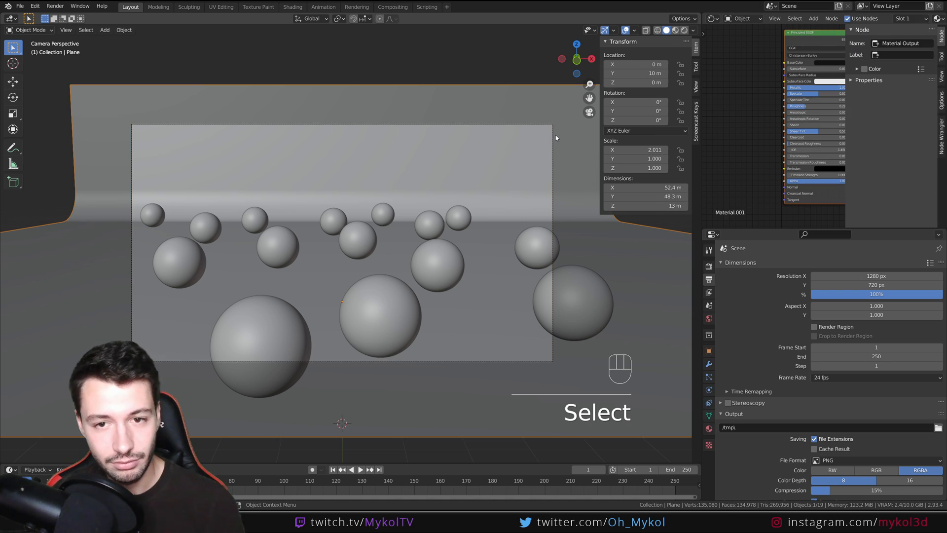
left_click(553, 138)
left_click(695, 121)
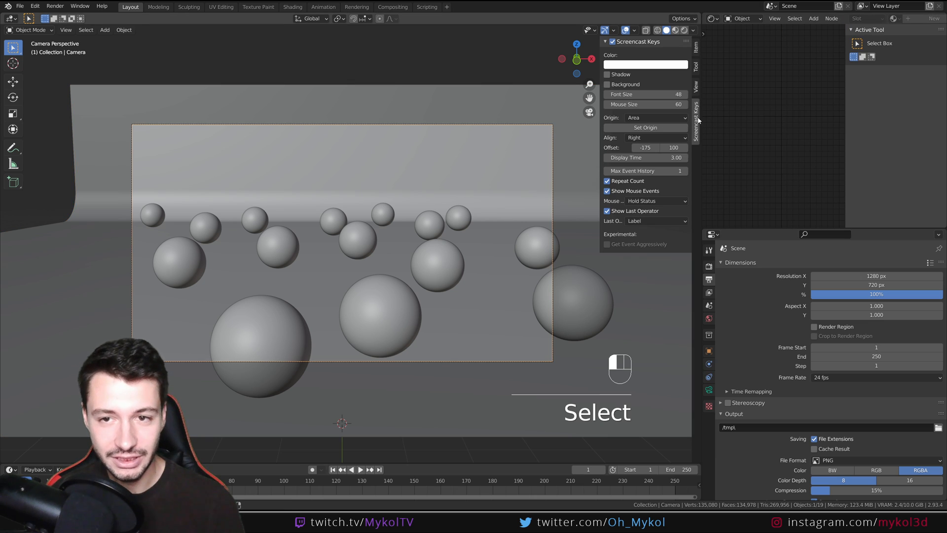
left_click(696, 48)
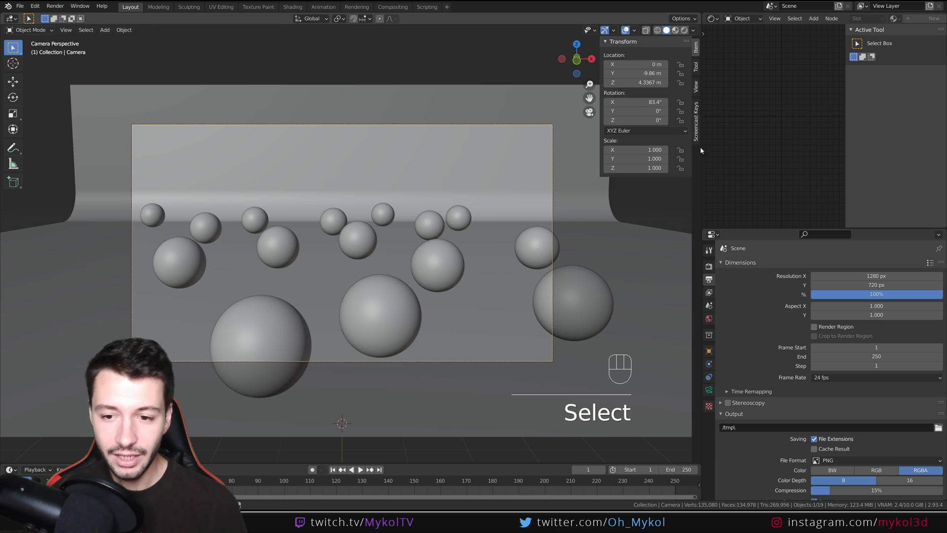
left_click(708, 390)
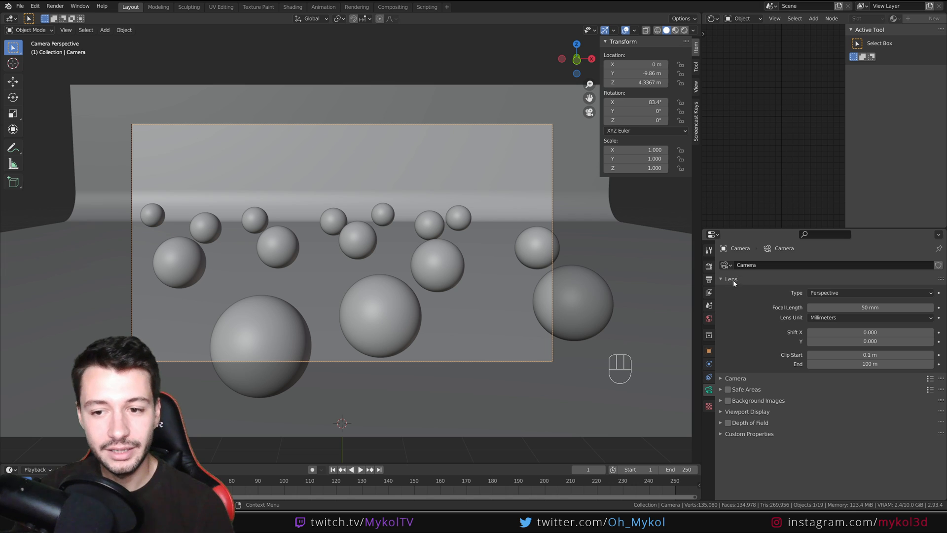
left_click(826, 293)
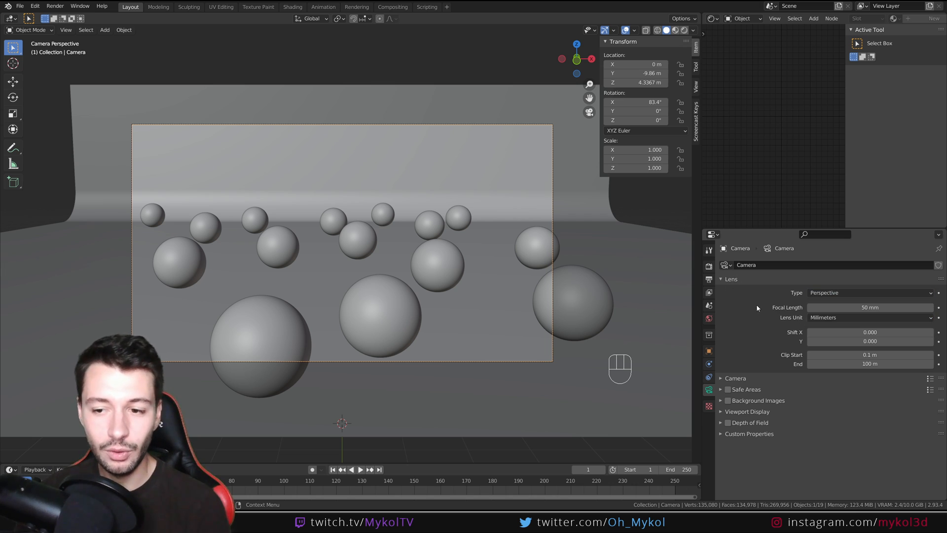
scroll(508, 255, "up", 2)
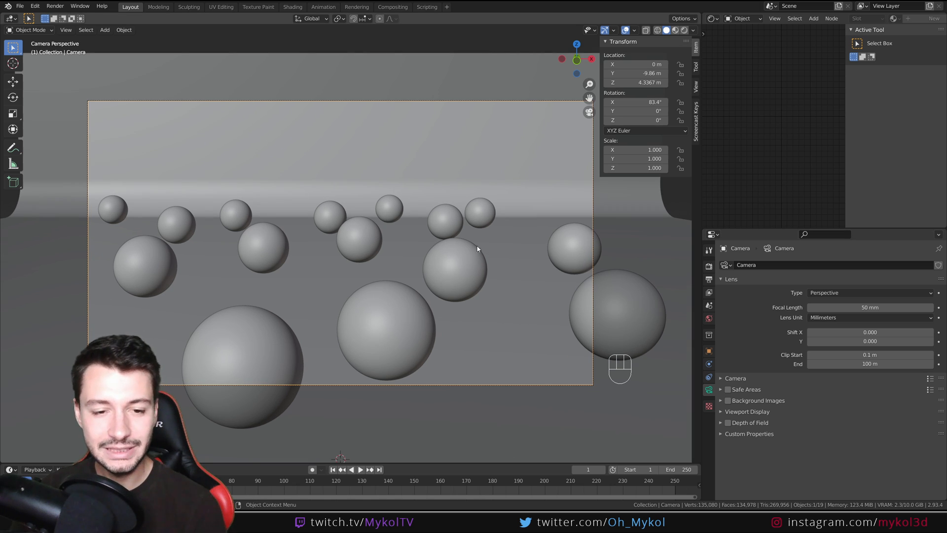
scroll(397, 233, "down", 2)
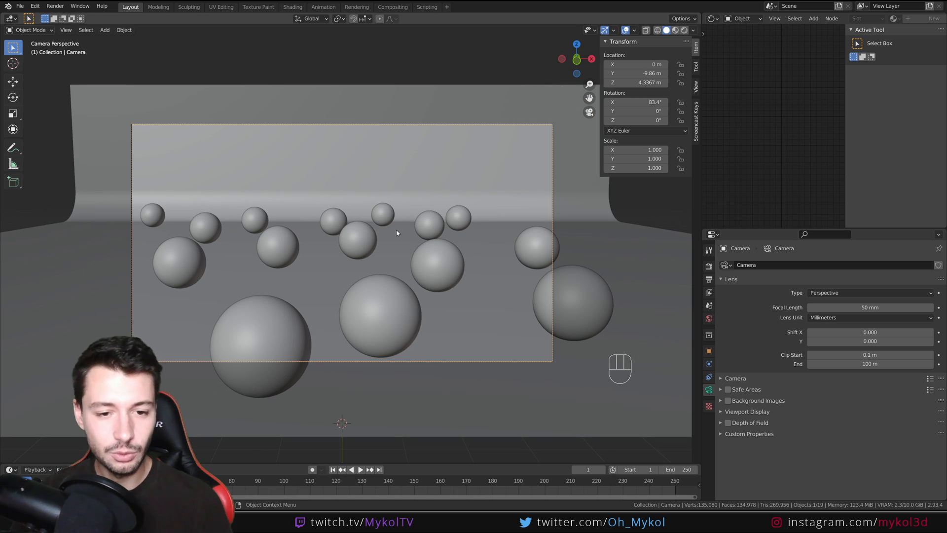
Add a cube mesh at the scene origin and scale it along the global Y axis by about 15.4.
key("shift+a")
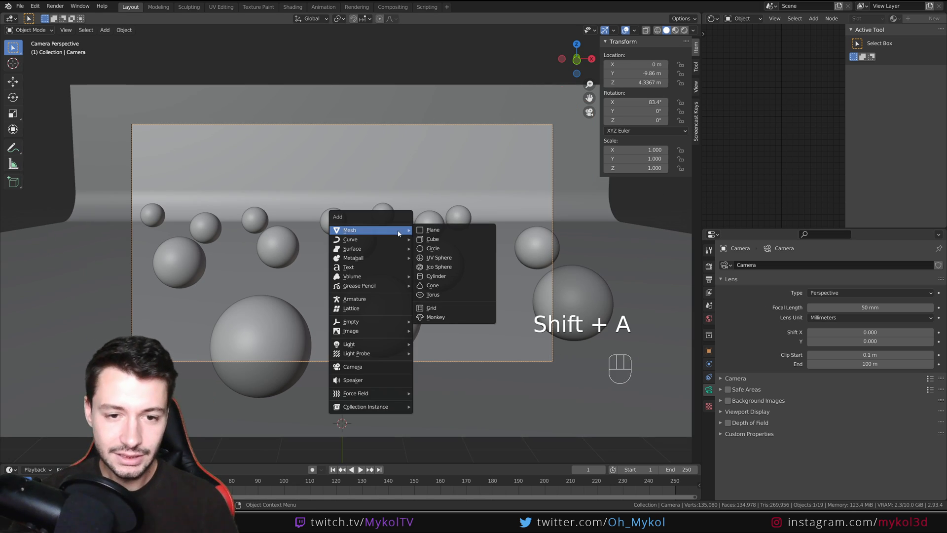
left_click(434, 239)
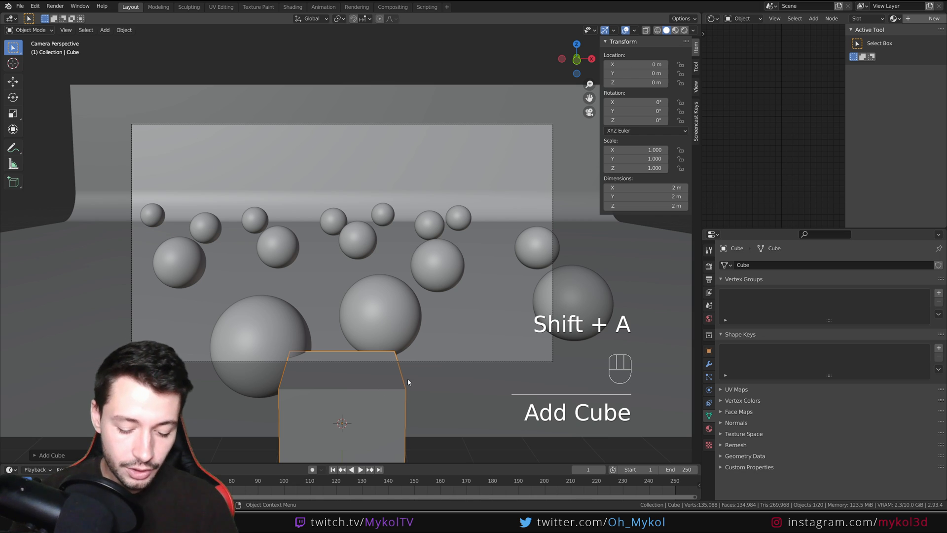
key("s")
key("y")
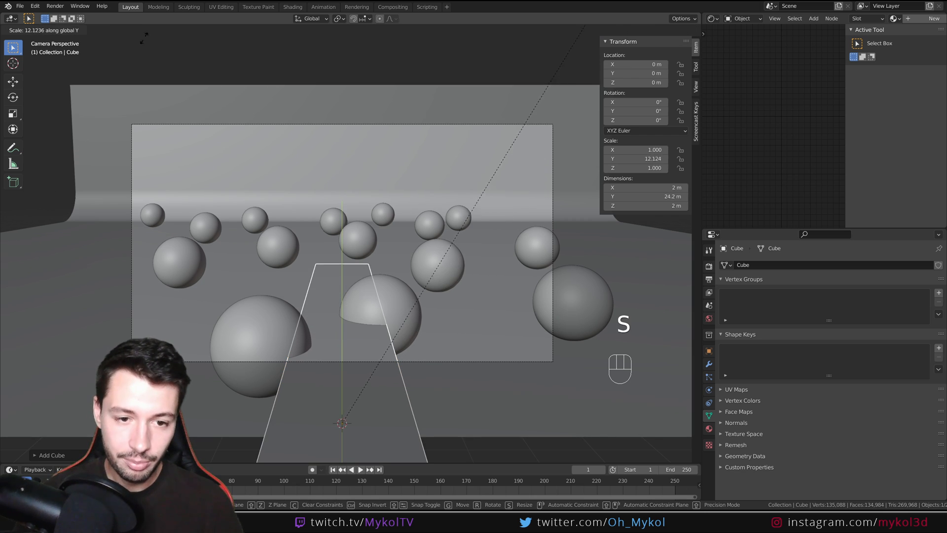
left_click(307, 369)
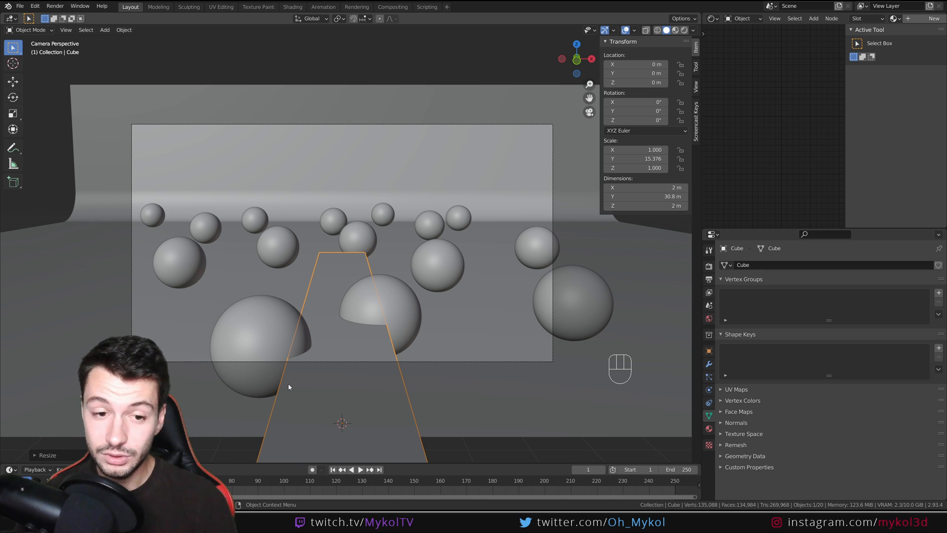
Compare the user perspective and orthographic views of the stretched cube and return to the camera view.
middle_click_drag(425, 297, 443, 287)
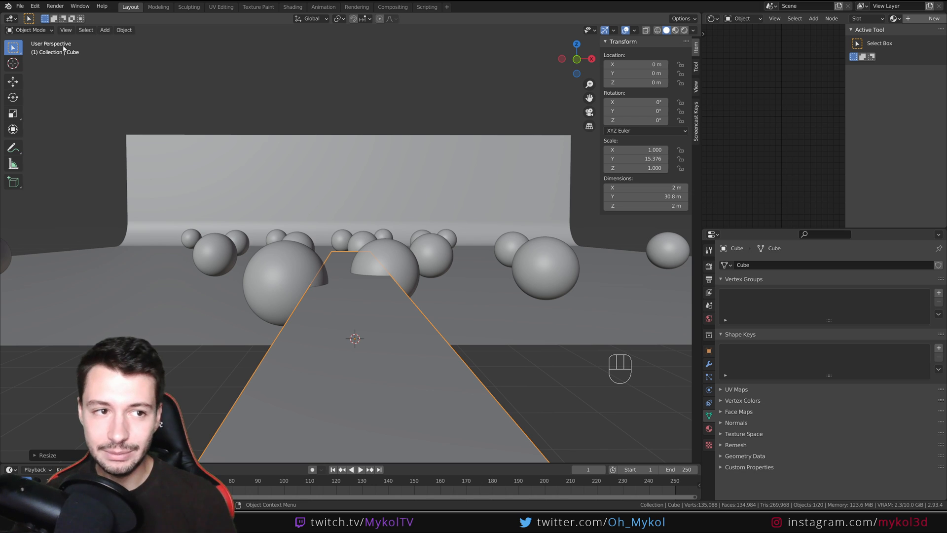
key("KP_5")
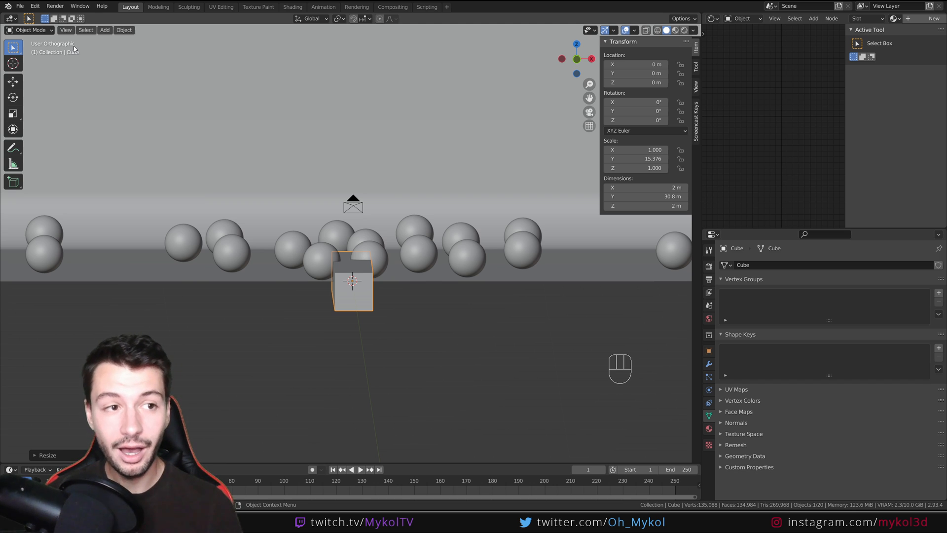
key("KP_0")
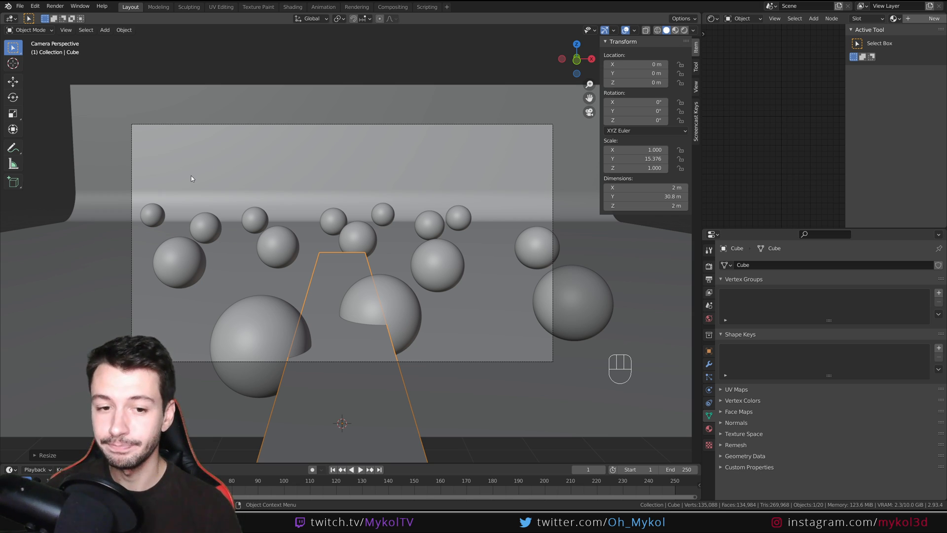
Select the camera again and widen the area showing its lens settings.
left_click(552, 188)
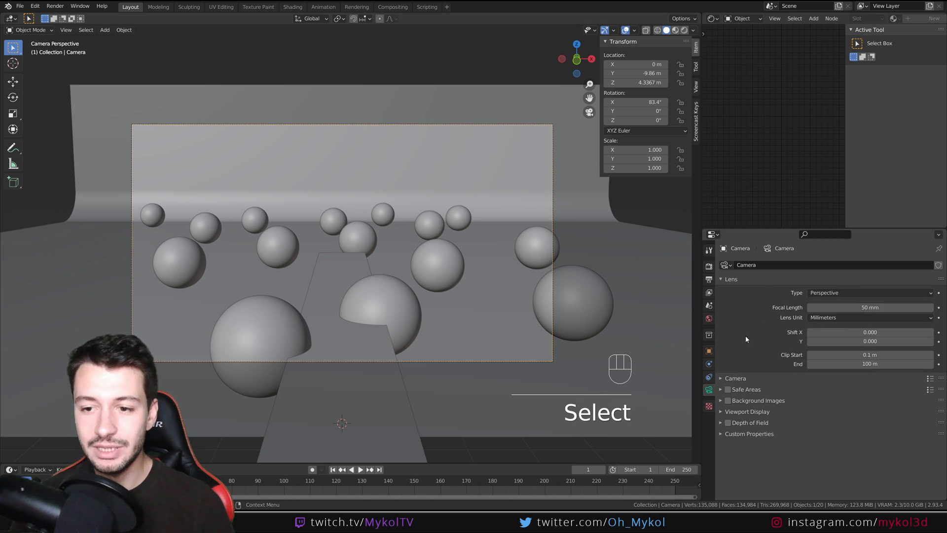
scroll(397, 269, "up", 3)
scroll(497, 277, "down", 2)
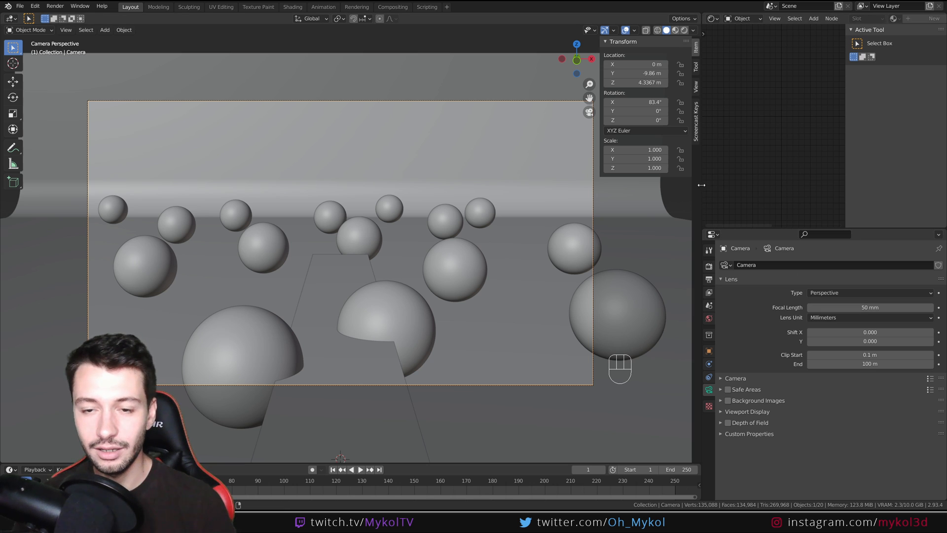
left_click_drag(701, 185, 617, 185)
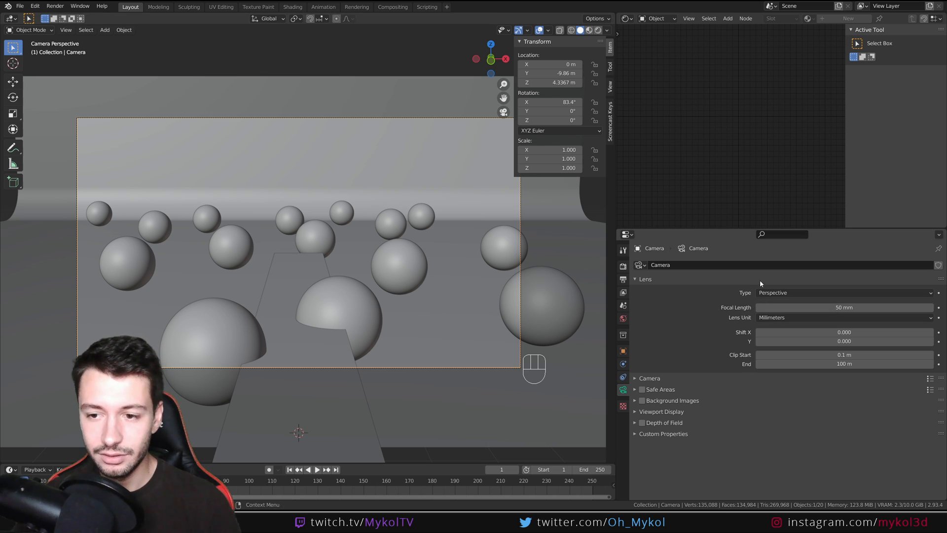
Try camera focal lengths of 19 mm and 179 mm, and undo both changes.
left_click_drag(849, 308, 870, 305)
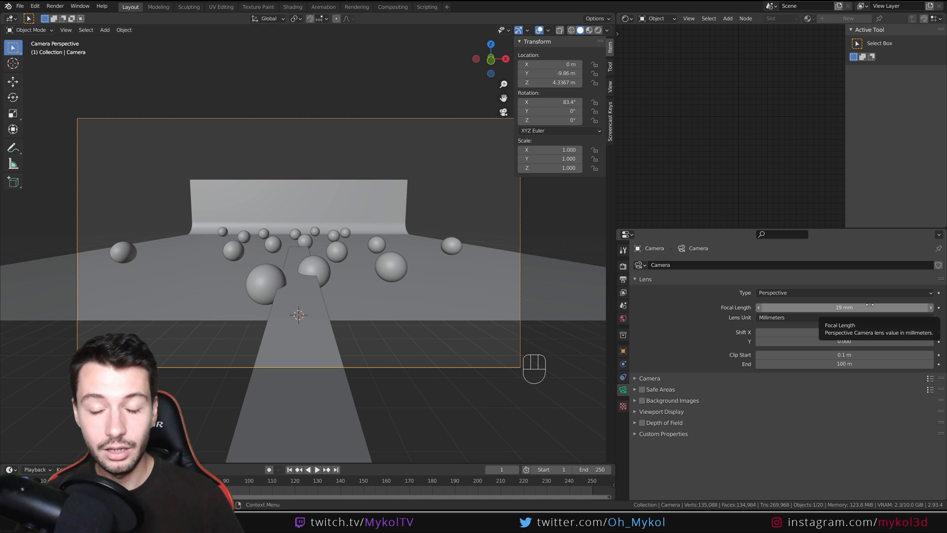
mouse_move(870, 304)
left_mouse_down()
mouse_move(932, 304)
mouse_move(869, 307)
left_mouse_up()
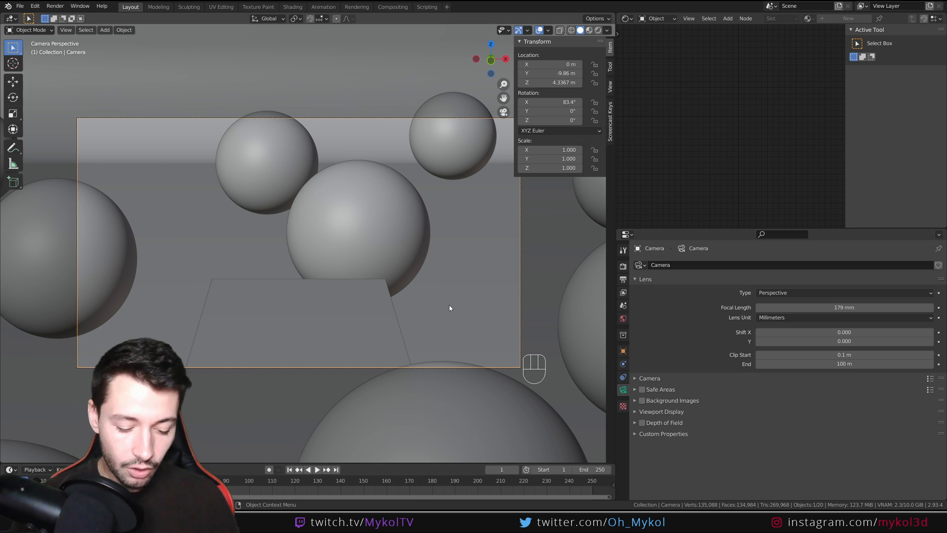
key("ctrl+z")
key("ctrl+z")
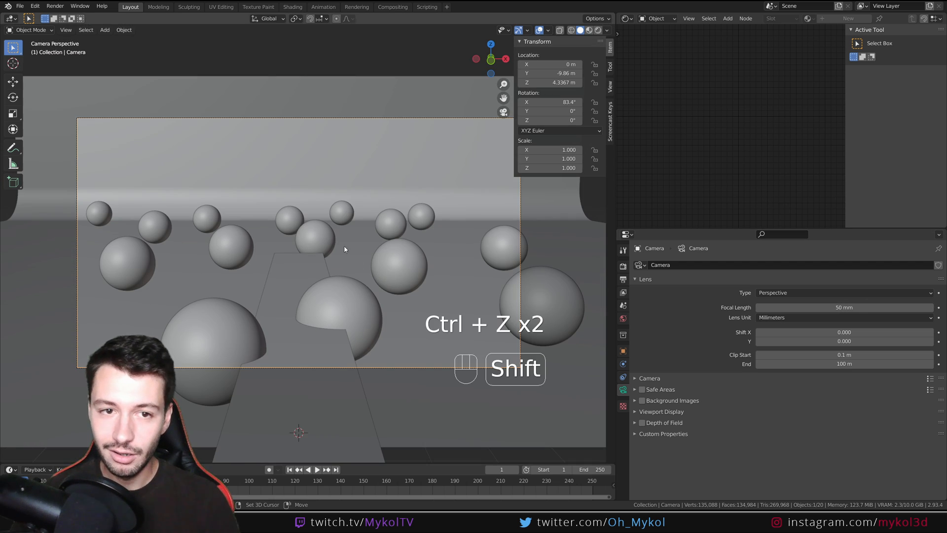
In an empty area of the top orthographic view, annotate a small upright rectangle as the camera sensor.
middle_click_drag(348, 158, 321, 193, "shift")
scroll(321, 212, "down", 4)
middle_click_drag(322, 233, 325, 268)
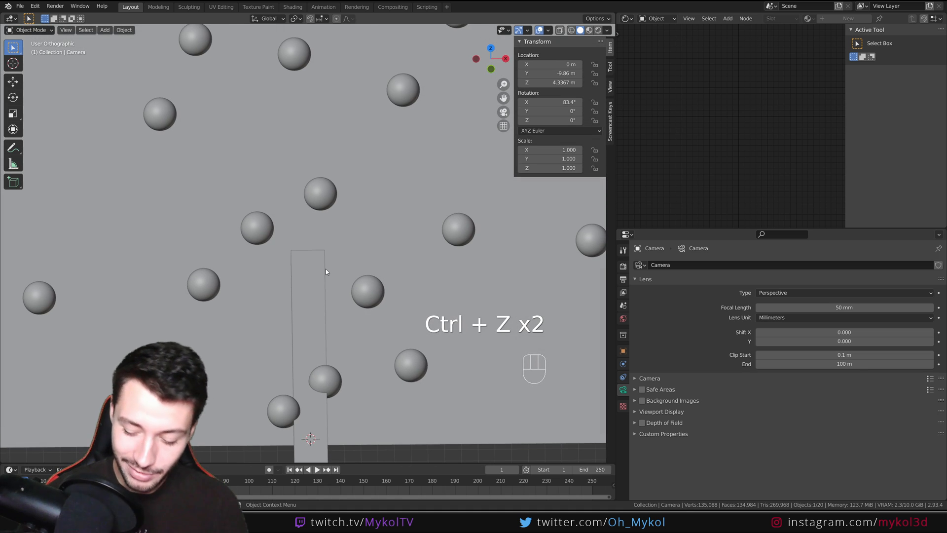
key("KP_7")
scroll(327, 264, "down", 8)
scroll(329, 262, "down", 3)
middle_click_drag(343, 102, 352, 37, "shift")
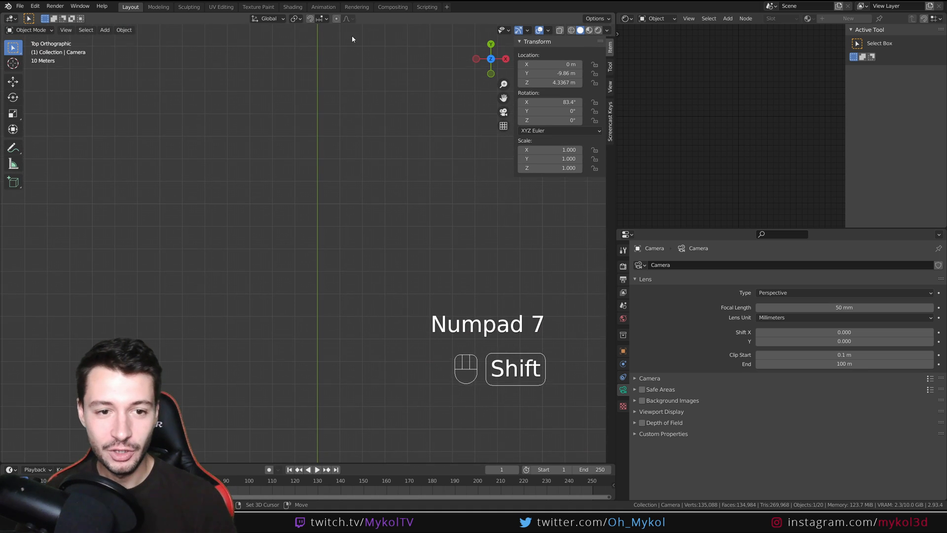
scroll(296, 266, "up", 2)
middle_click_drag(291, 264, 271, 260, "shift")
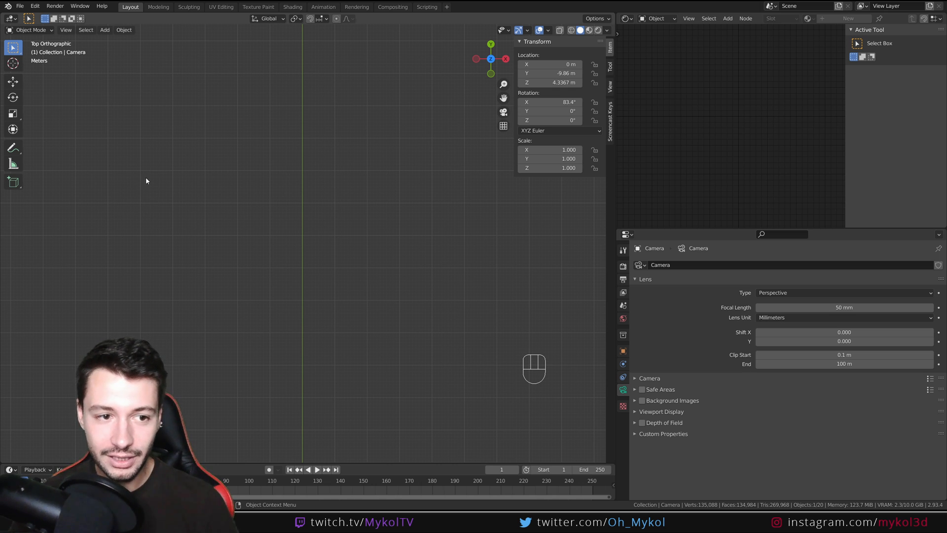
mouse_move(141, 164)
left_mouse_down()
mouse_move(141, 205)
mouse_move(165, 208)
mouse_move(173, 153)
mouse_move(140, 148)
mouse_move(140, 168)
left_mouse_up()
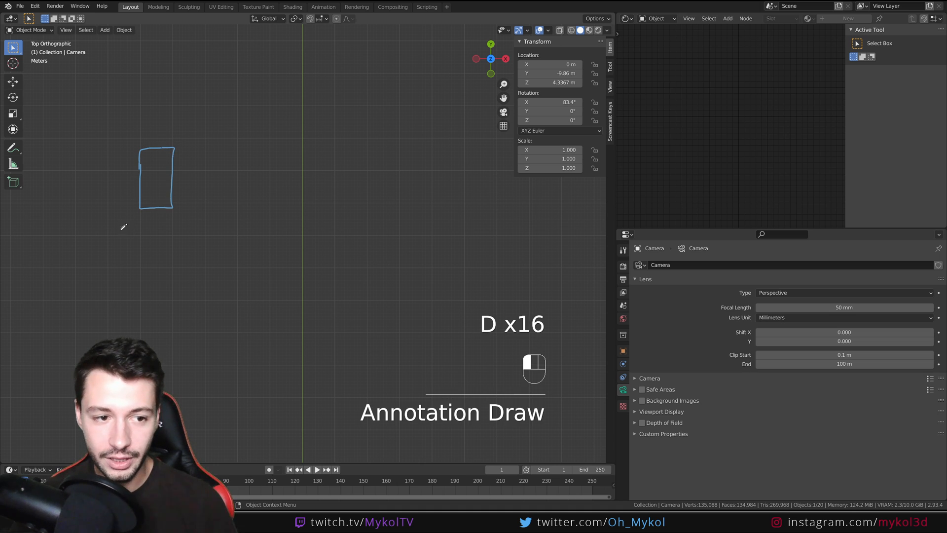
Handwrite the annotation label CAPTEUR beneath the sensor rectangle.
mouse_move(129, 222)
left_mouse_down()
mouse_move(130, 236)
mouse_move(139, 228)
mouse_move(143, 237)
left_mouse_up()
mouse_move(136, 221)
left_mouse_down()
mouse_move(152, 221)
mouse_move(144, 230)
mouse_move(156, 236)
left_mouse_up()
mouse_move(150, 221)
left_mouse_down()
mouse_move(161, 221)
mouse_move(165, 237)
mouse_move(173, 221)
left_mouse_up()
left_click_drag(165, 228, 172, 229)
left_click_drag(164, 237, 190, 221)
left_click_drag(190, 222, 199, 238)
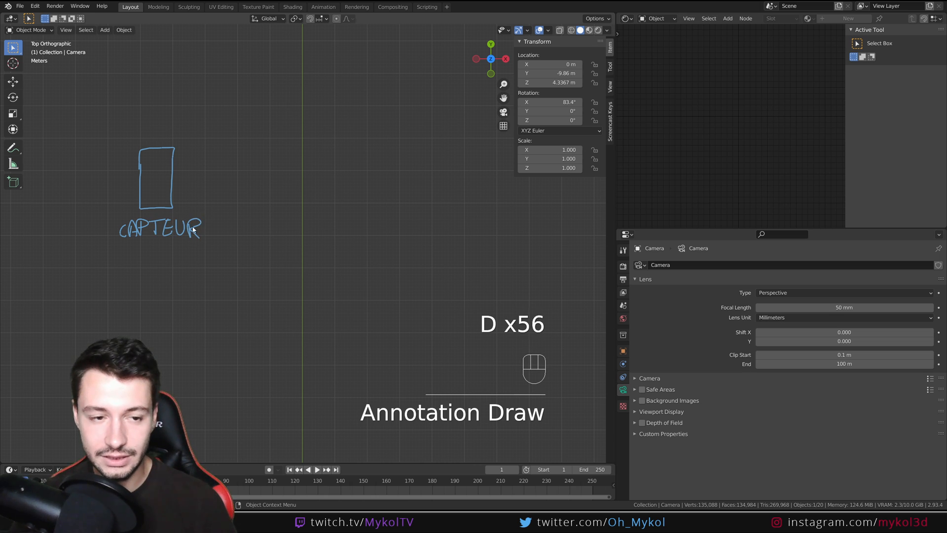
Complete the annotated camera with an outer body, a side lens labelled LENS, and a double-headed arrow spanning sensor to lens.
mouse_move(86, 118)
left_mouse_down()
mouse_move(93, 193)
mouse_move(127, 266)
mouse_move(284, 261)
mouse_move(286, 143)
mouse_move(197, 93)
mouse_move(82, 110)
left_mouse_up()
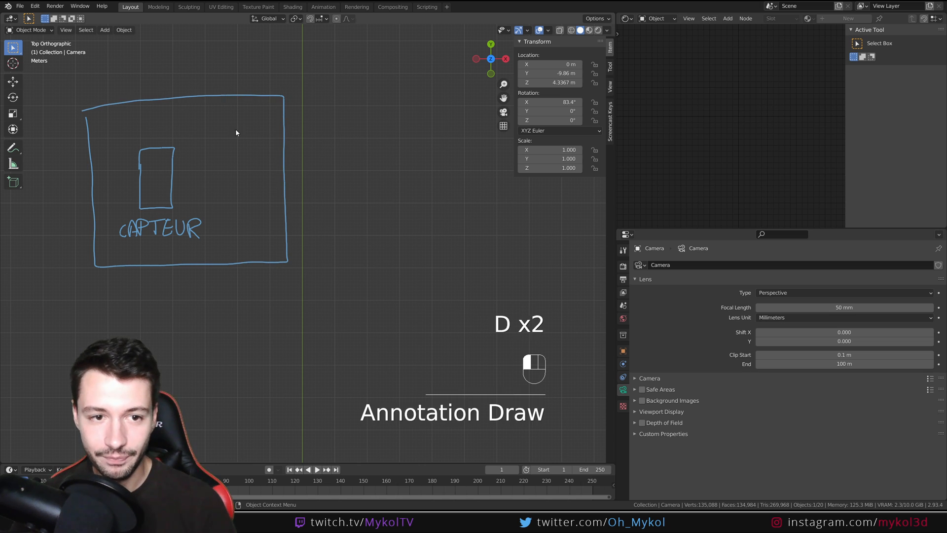
mouse_move(284, 149)
left_mouse_down()
mouse_move(318, 137)
mouse_move(304, 228)
mouse_move(313, 215)
left_mouse_up()
mouse_move(314, 226)
left_mouse_down()
mouse_move(326, 210)
mouse_move(327, 227)
left_mouse_up()
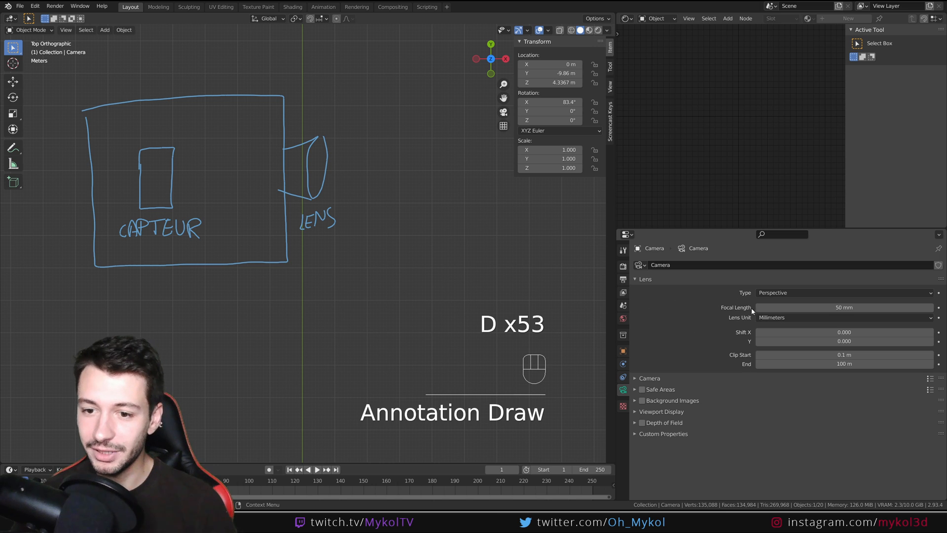
mouse_move(159, 73)
left_mouse_down()
mouse_move(318, 71)
mouse_move(310, 83)
left_mouse_up()
left_click_drag(168, 62, 180, 87)
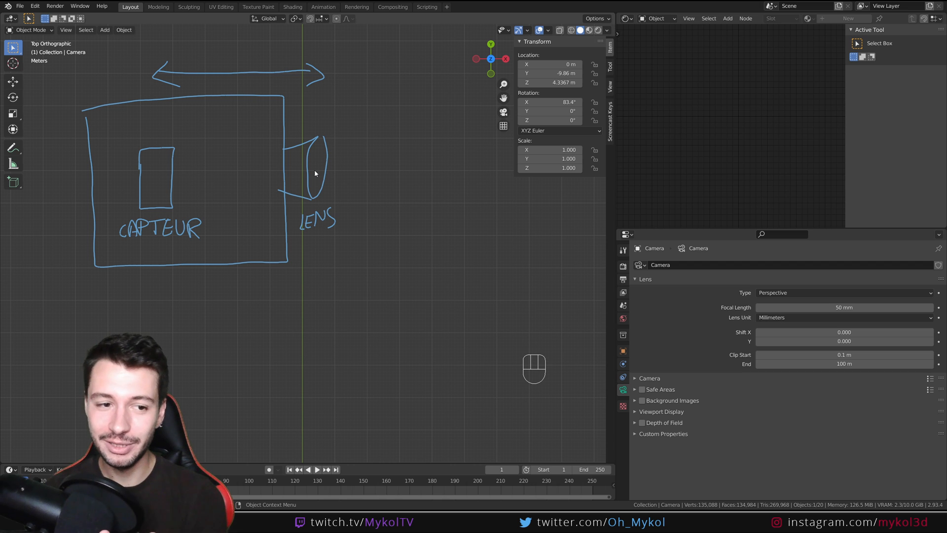
Annotate a second diagram beside the camera sketch: a vertical sensor line, a small focal-point cross, and two long rays crossing at it.
mouse_move(310, 176)
middle_mouse_down("shift")
mouse_move(248, 201)
mouse_move(281, 247)
middle_mouse_up("shift")
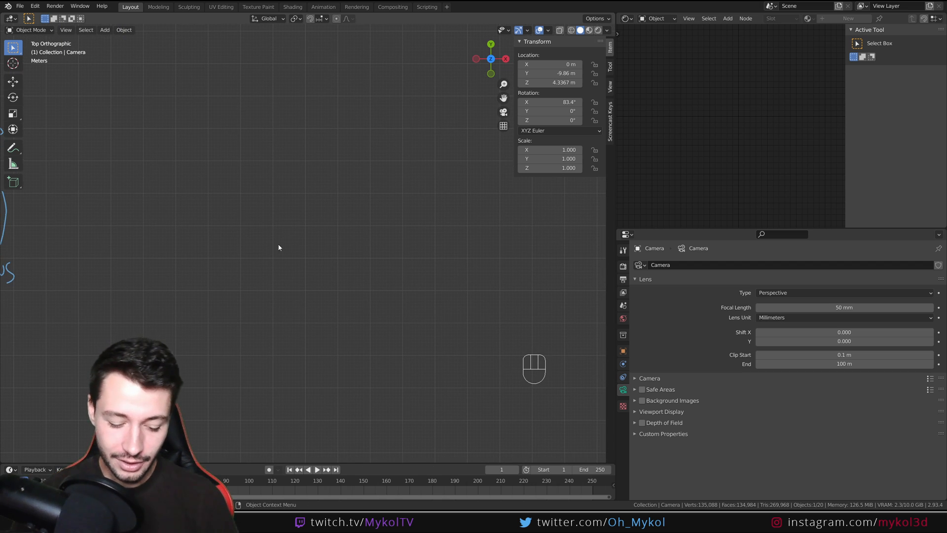
key("d")
key("d")
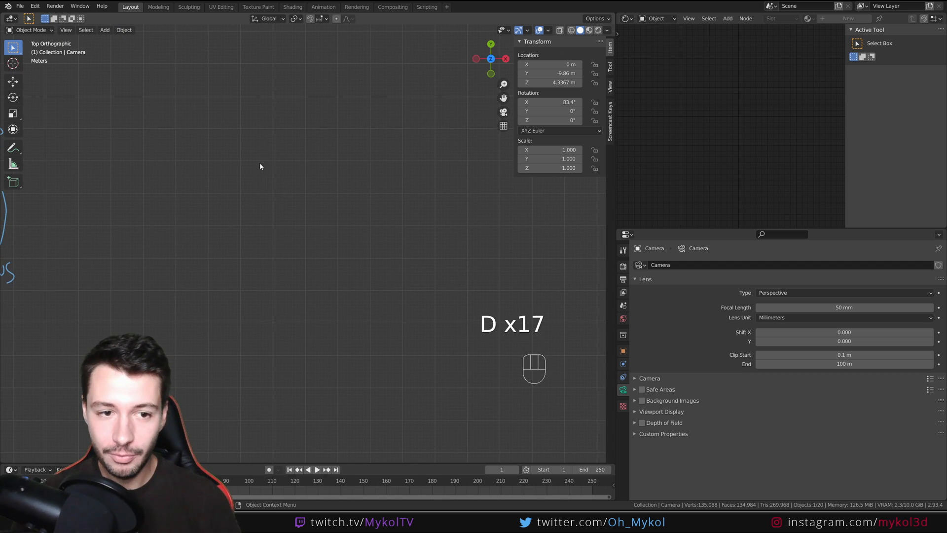
left_click_drag(259, 159, 260, 231)
left_click_drag(352, 190, 352, 200)
left_click_drag(358, 195, 347, 195)
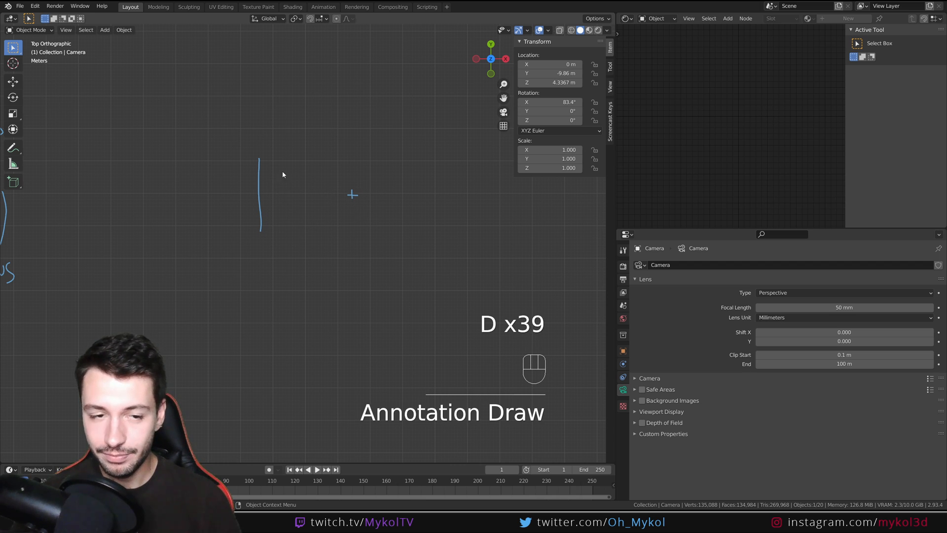
left_click_drag(259, 158, 295, 169)
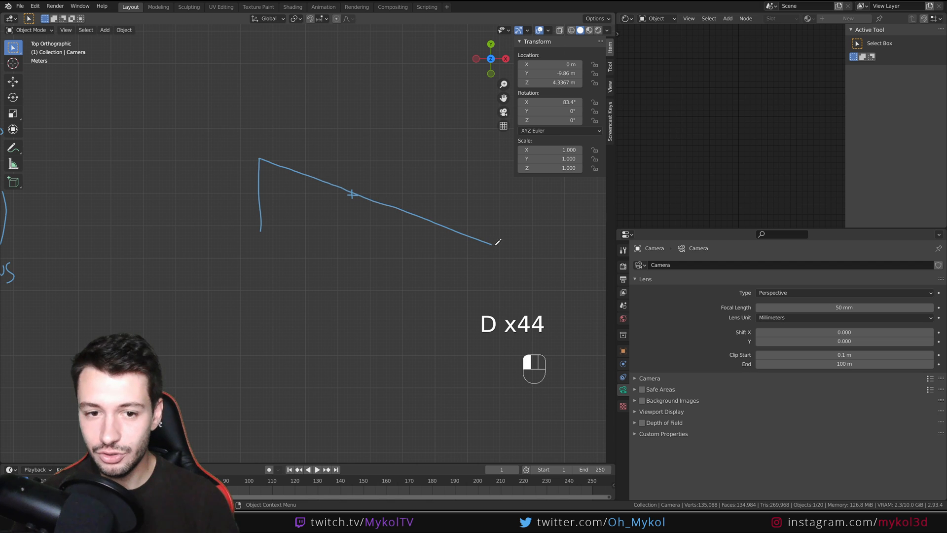
left_click_drag(494, 244, 574, 269)
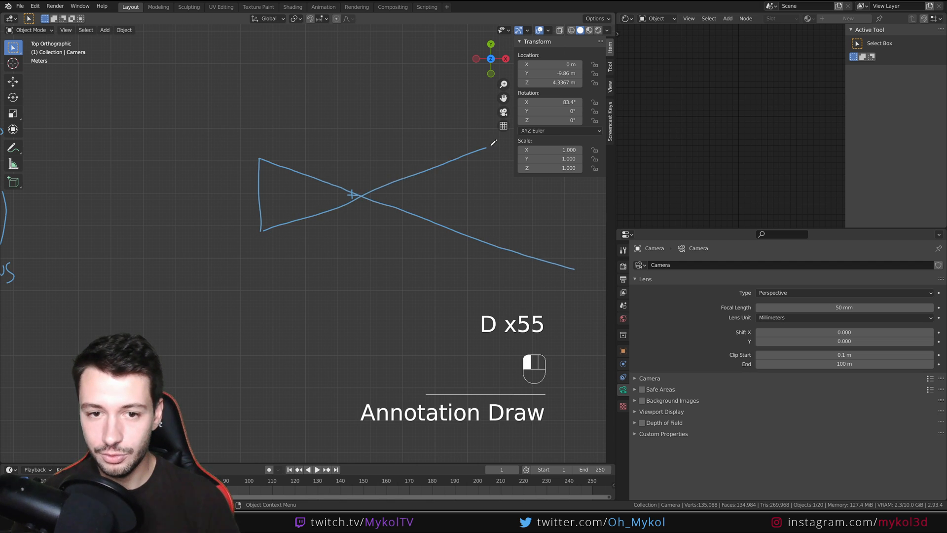
middle_click_drag(528, 221, 392, 258, "shift")
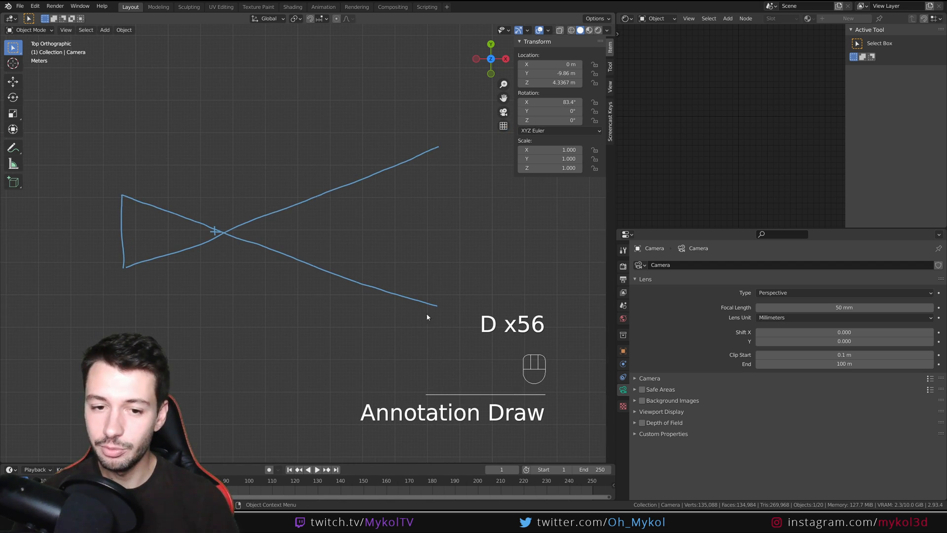
middle_click_drag(321, 282, 399, 188, "shift")
middle_click_drag(326, 237, 295, 210, "shift")
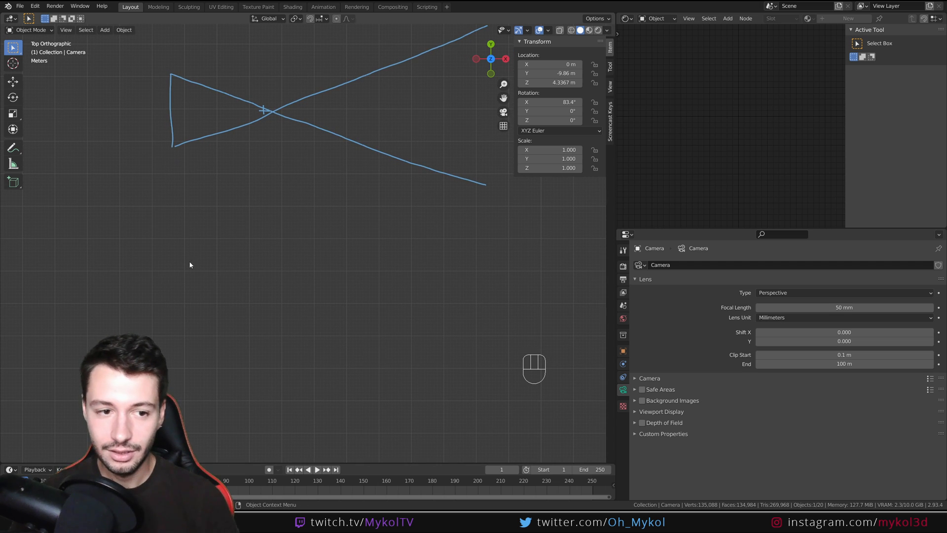
Annotate a short-focal diagram below the previous one: a vertical sensor line, a nearby focal-point cross, and two widely spreading rays crossing there.
left_click_drag(170, 301, 168, 375)
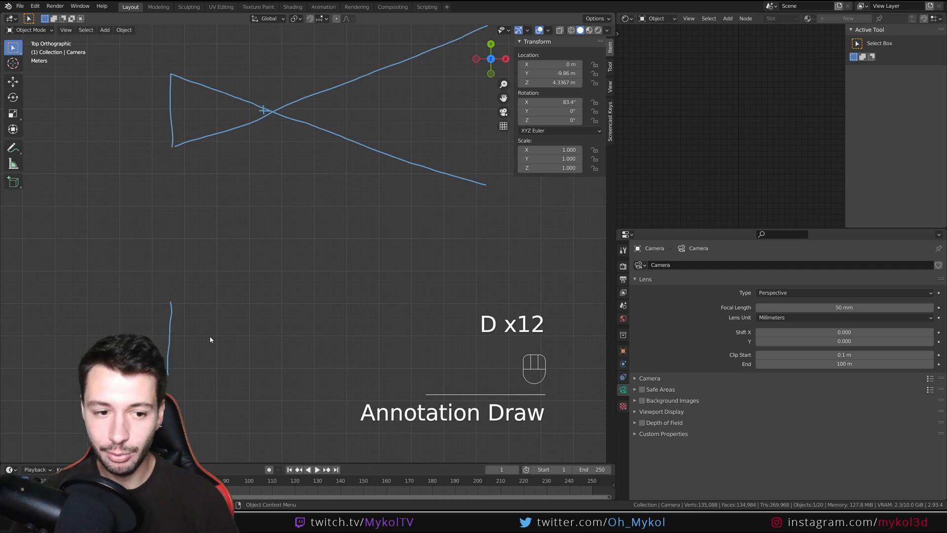
left_click_drag(212, 346, 212, 347)
left_click_drag(208, 340, 223, 340)
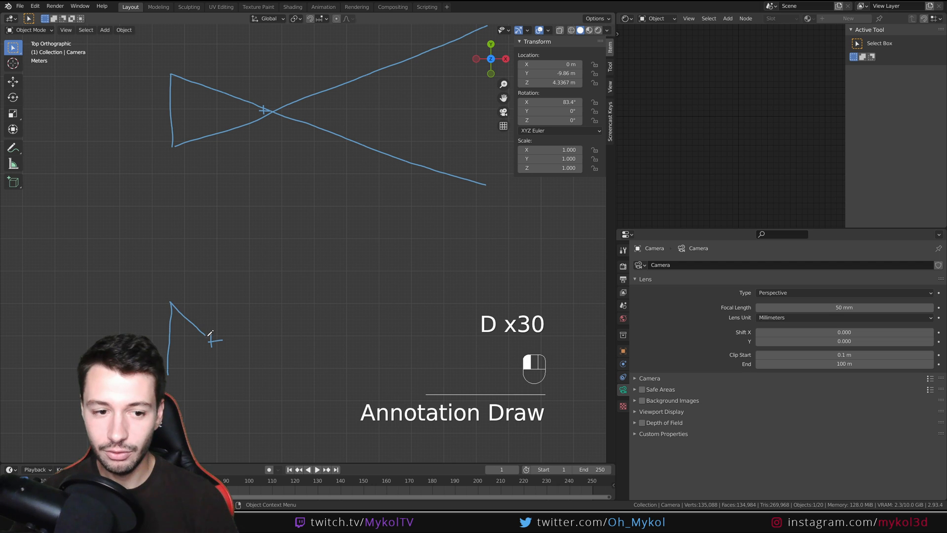
left_click_drag(172, 377, 199, 356)
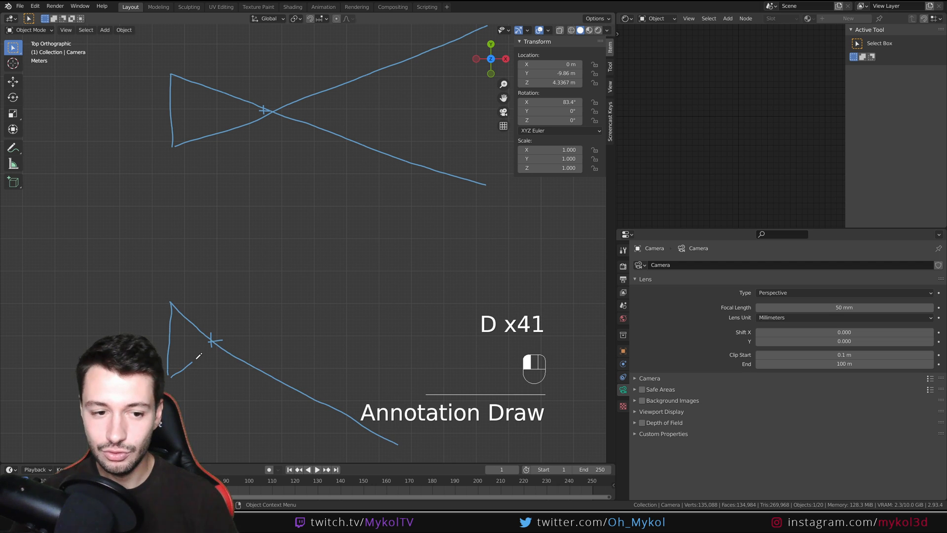
middle_click_drag(391, 442, 359, 353, "shift")
left_click_drag(373, 343, 450, 386)
scroll(434, 327, "down", 5)
middle_click_drag(481, 221, 467, 272, "shift")
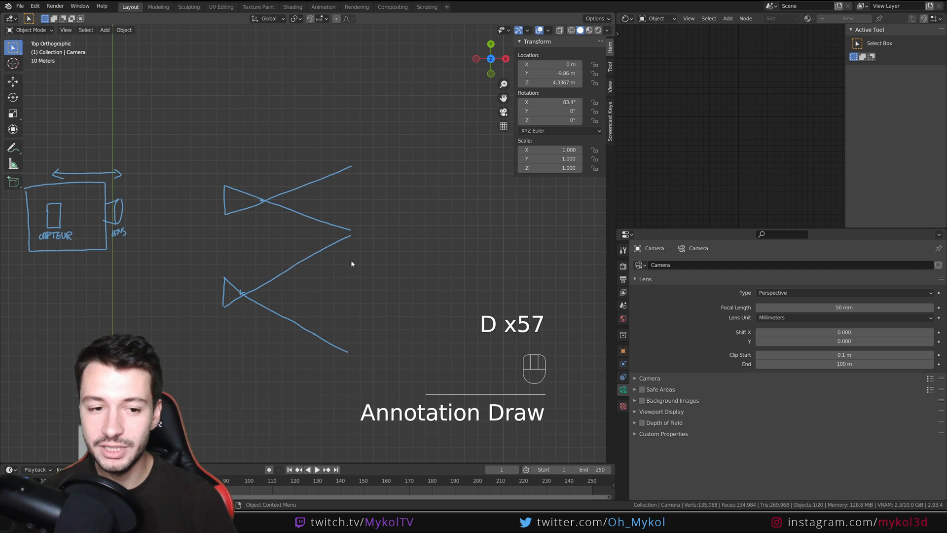
Annotate a long-focal diagram above the other two: a vertical sensor line, a distant focal-point cross, and two narrow rays crossing at it.
scroll(239, 299, "up", 1)
scroll(239, 299, "up", 5)
middle_click_drag(143, 318, 254, 224, "shift")
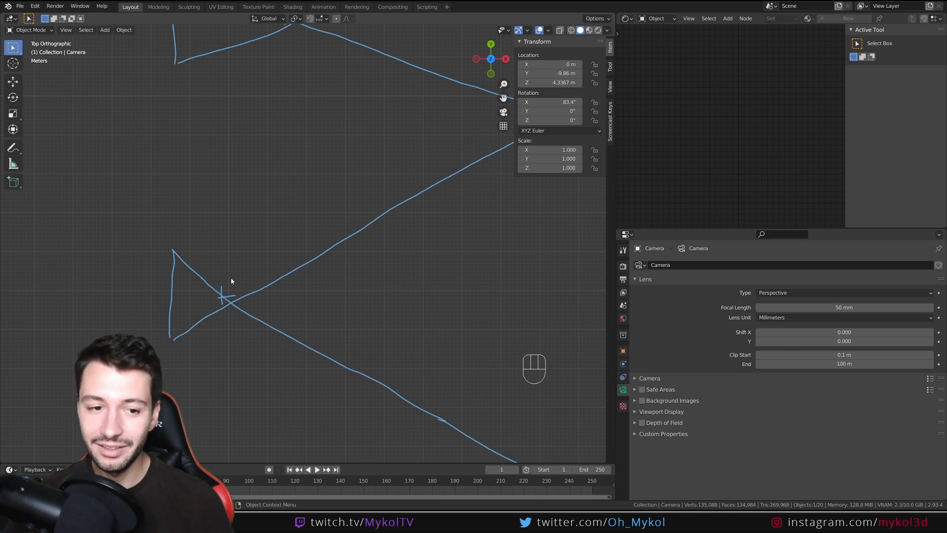
scroll(222, 322, "down", 4)
middle_click_drag(241, 290, 235, 354, "shift")
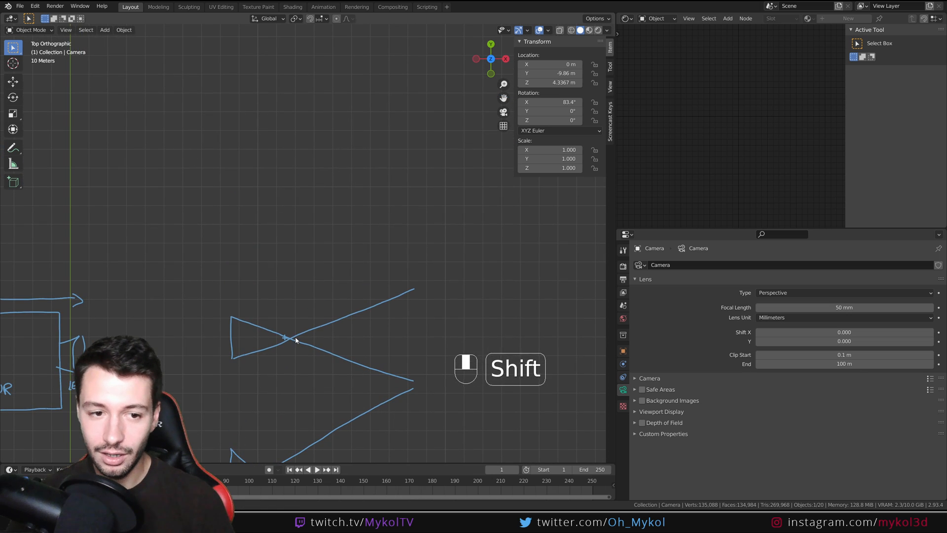
left_click_drag(228, 274, 227, 277)
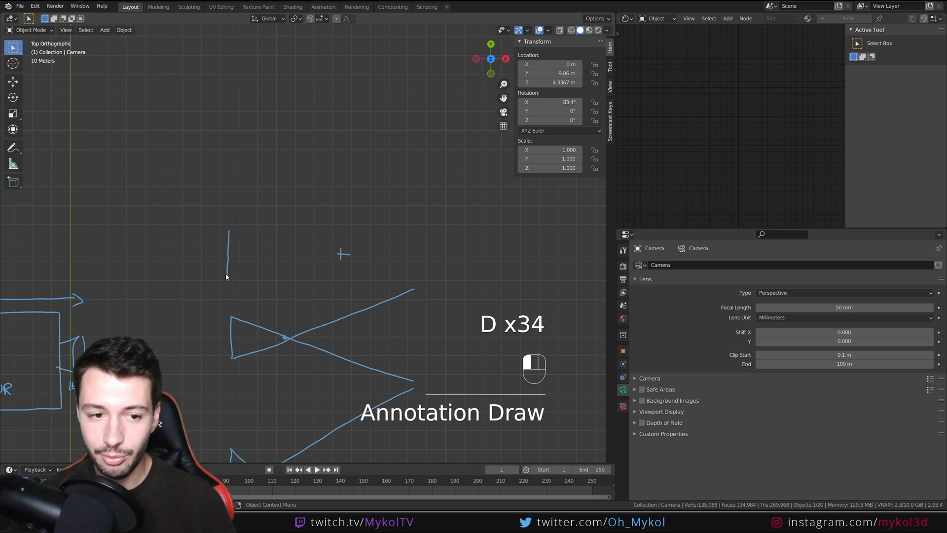
left_click_drag(402, 239, 418, 238)
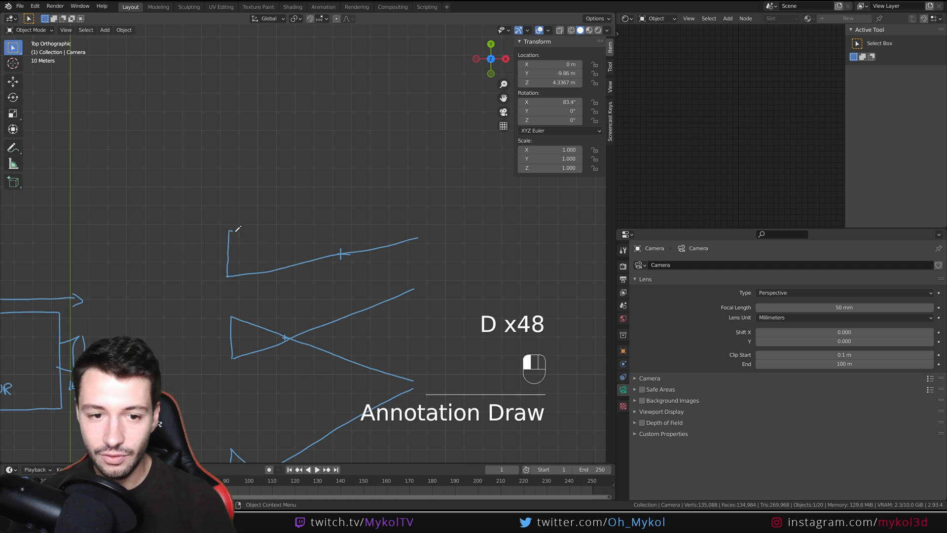
left_click_drag(236, 231, 419, 263)
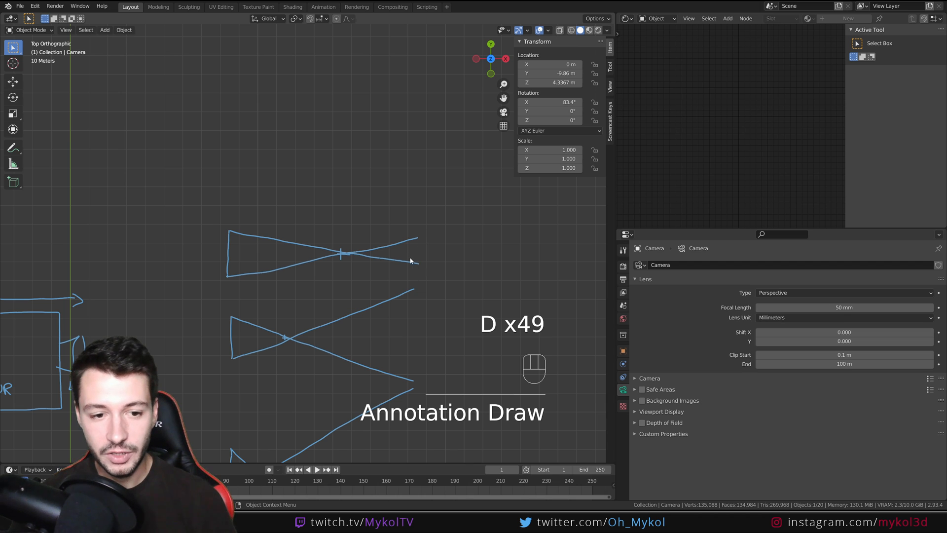
Mark the viewing angle between the rays with an arc and a small 0 on the lower and middle diagrams.
middle_click_drag(370, 346, 407, 211, "shift")
scroll(407, 211, "up", 4)
middle_click_drag(328, 337, 330, 194, "shift")
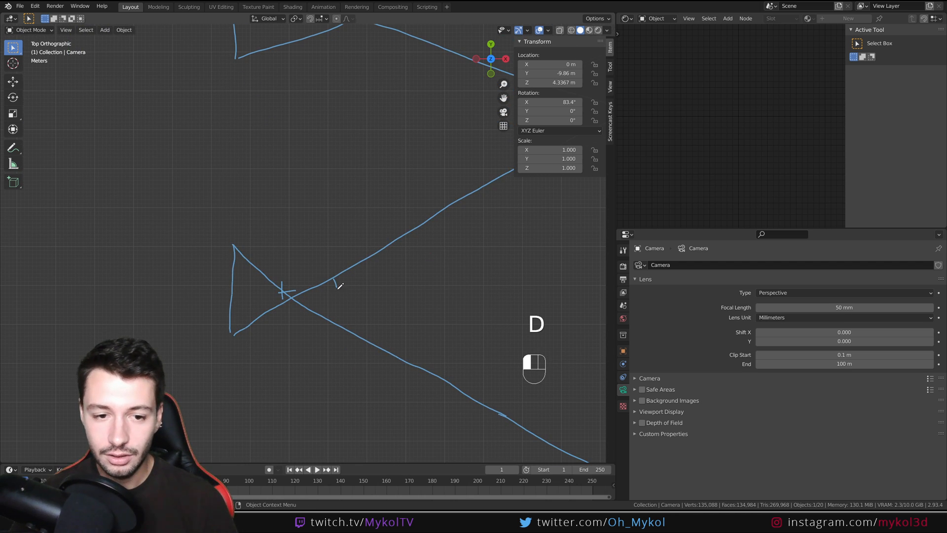
left_click_drag(338, 287, 336, 324)
left_click_drag(348, 285, 350, 282)
middle_click_drag(393, 76, 349, 209, "shift")
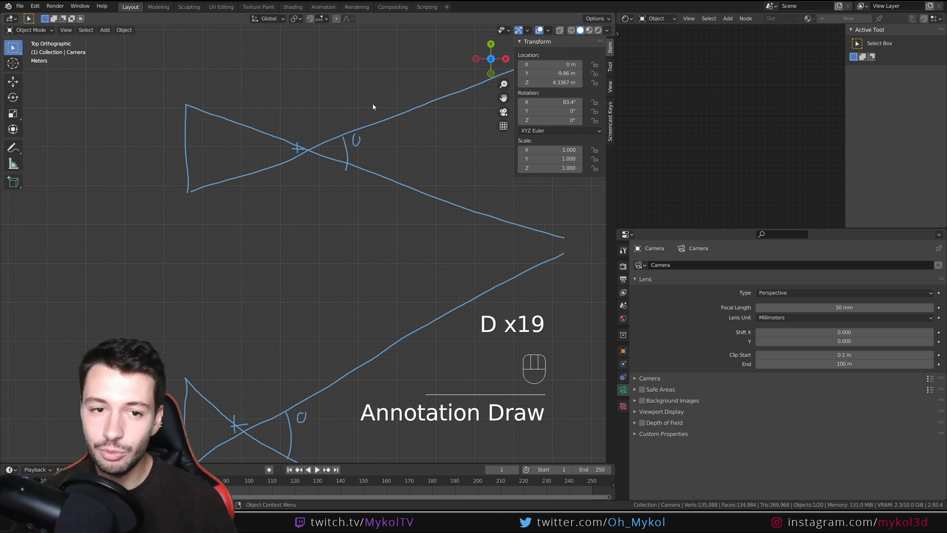
Undo the last two annotation strokes and frame the sphere scene through the camera view.
key("ctrl+z")
key("ctrl+z")
scroll(281, 236, "down", 8)
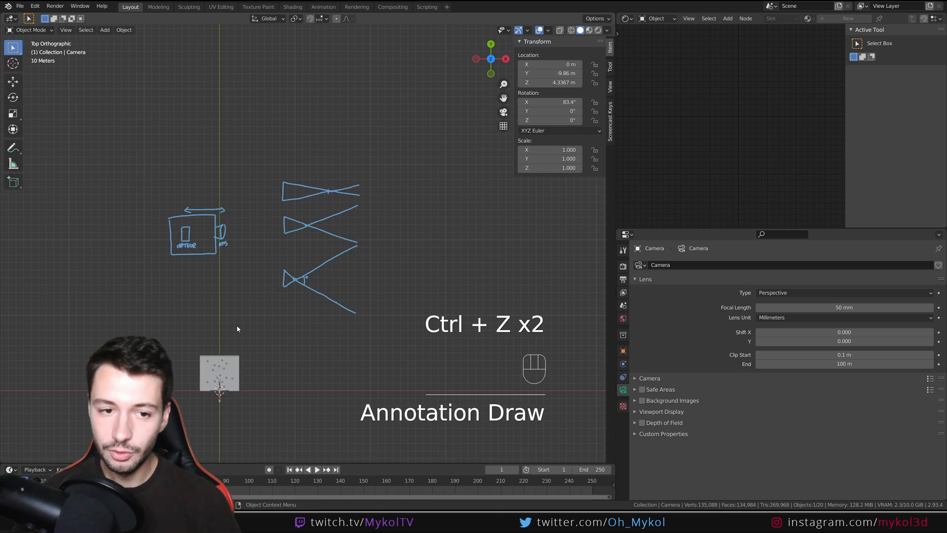
key("KP_0")
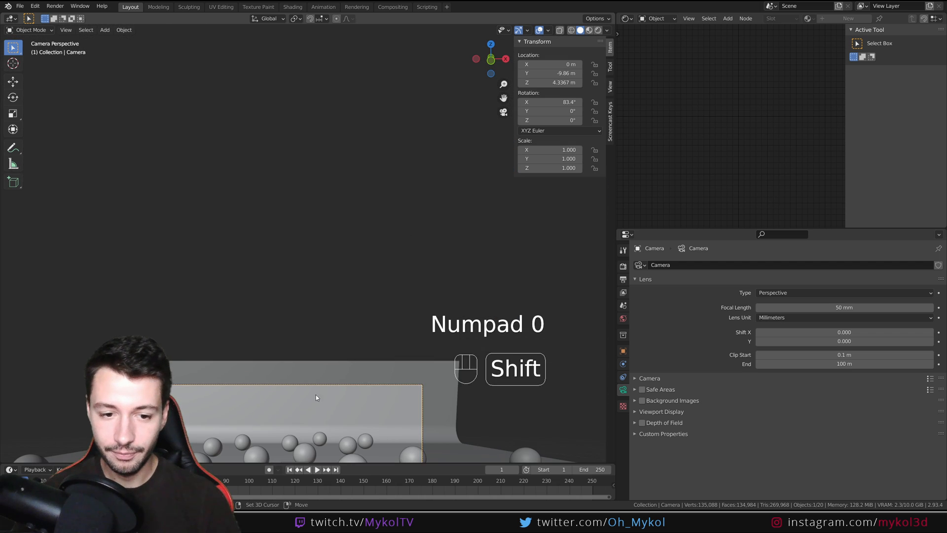
middle_click_drag(316, 398, 298, 138, "shift")
scroll(298, 138, "up", 2)
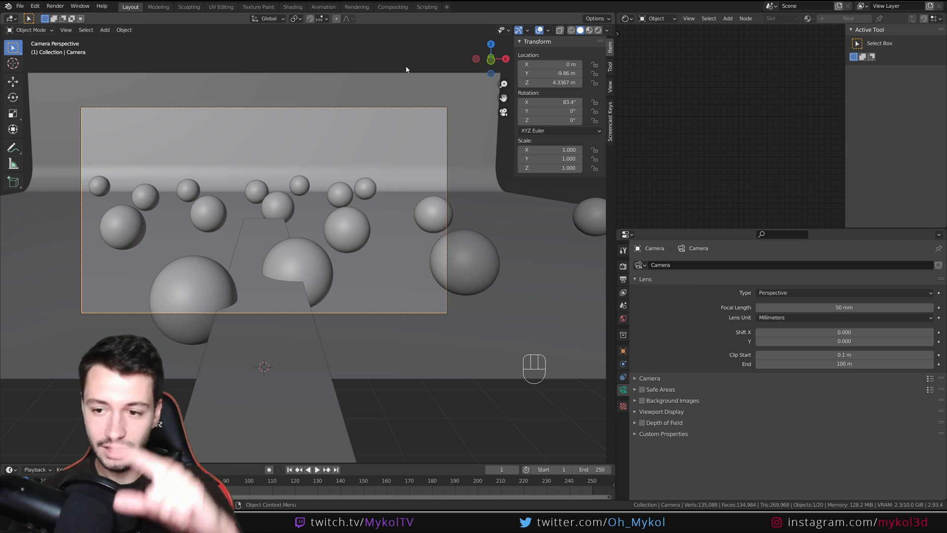
Switch the camera's lens unit to Field of View and set the field of view to 50°.
left_click(779, 317)
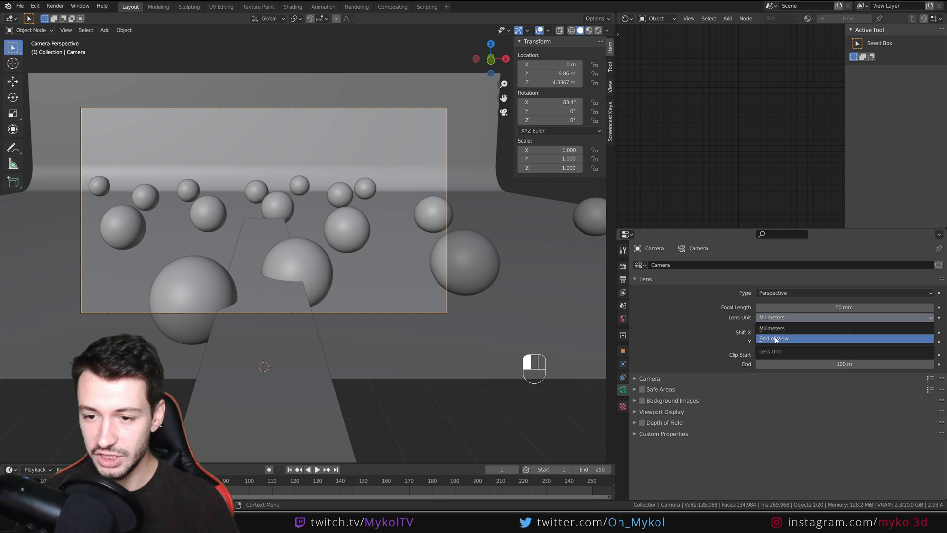
left_click(776, 340)
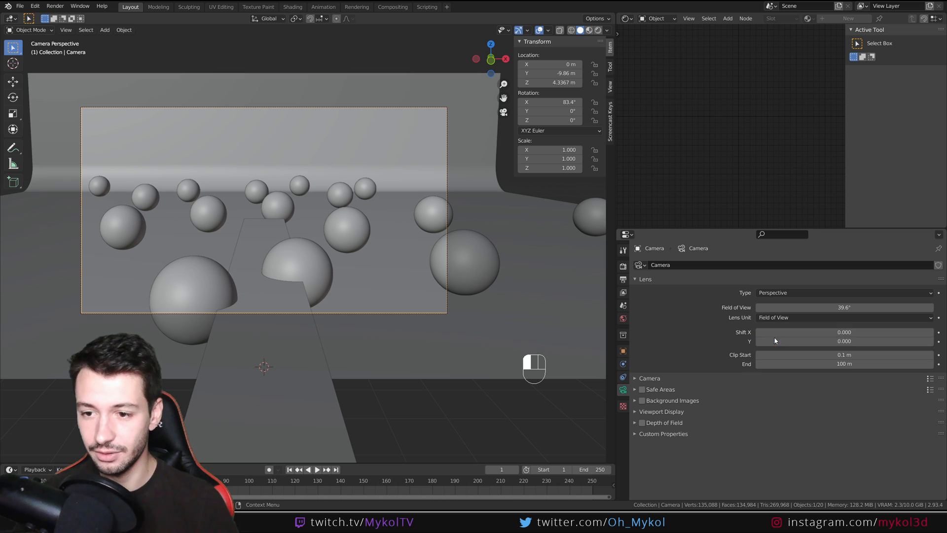
left_click(837, 308)
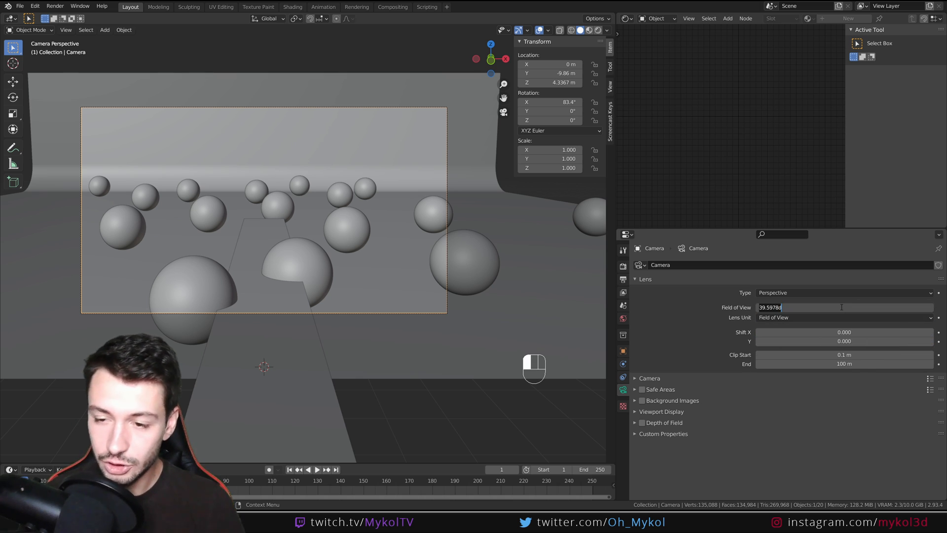
key("Return")
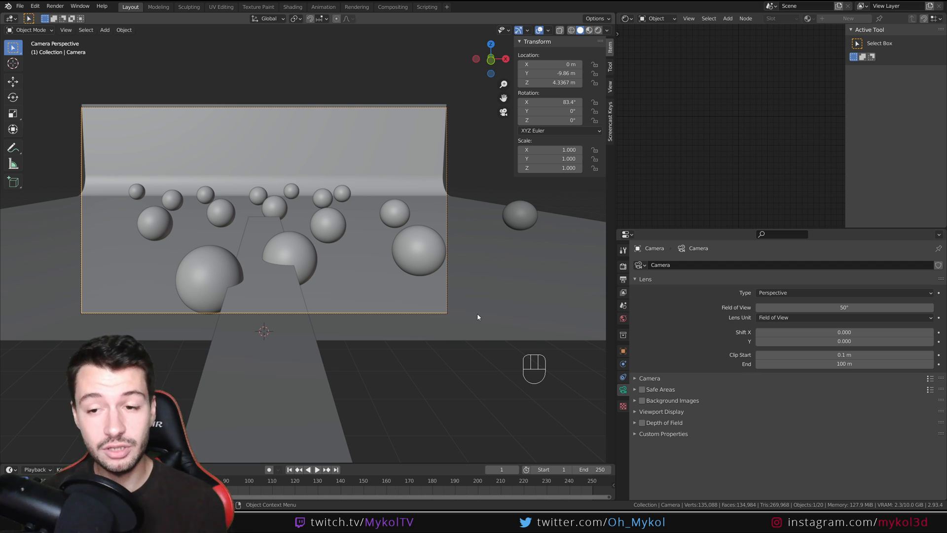
Compare two field-of-view values in the camera view, entering 60° and then 10°.
left_click(832, 308)
type("60")
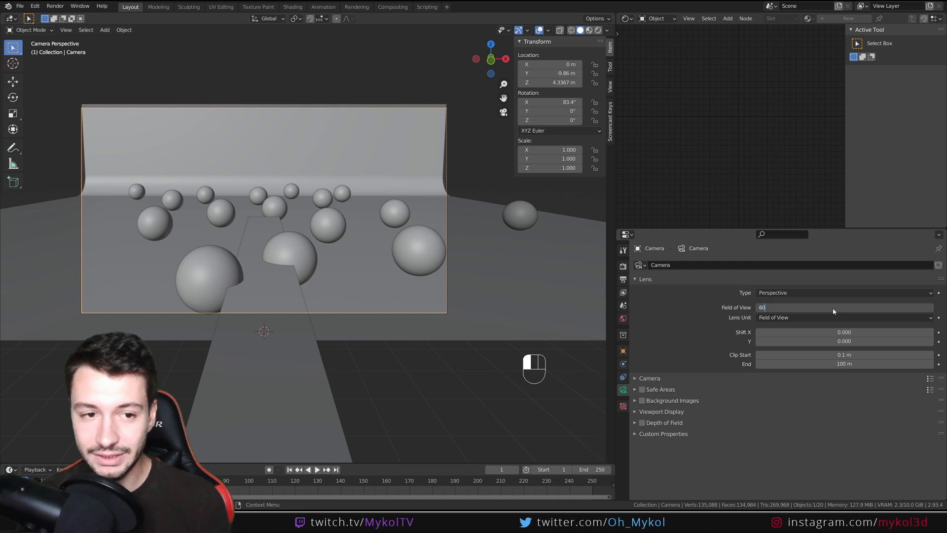
key("Return")
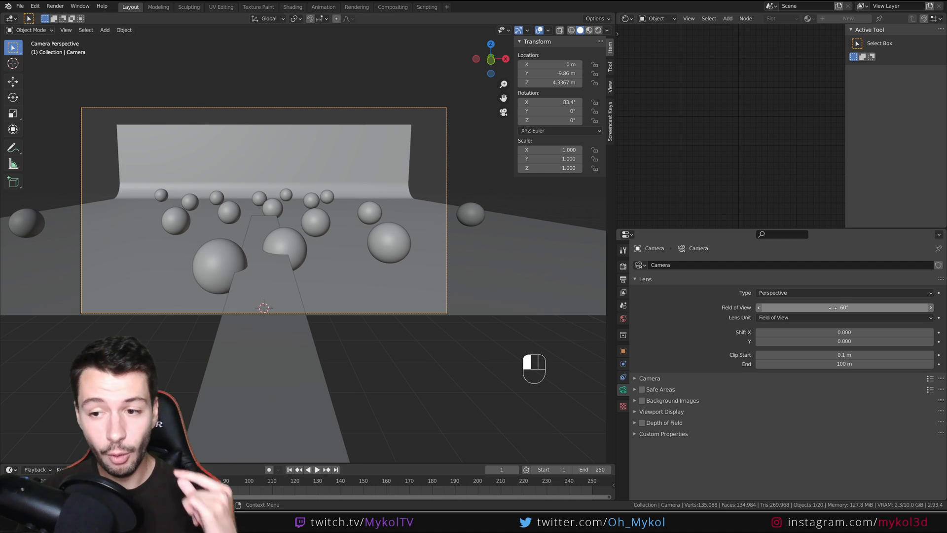
left_click(832, 307)
type("10")
key("Return")
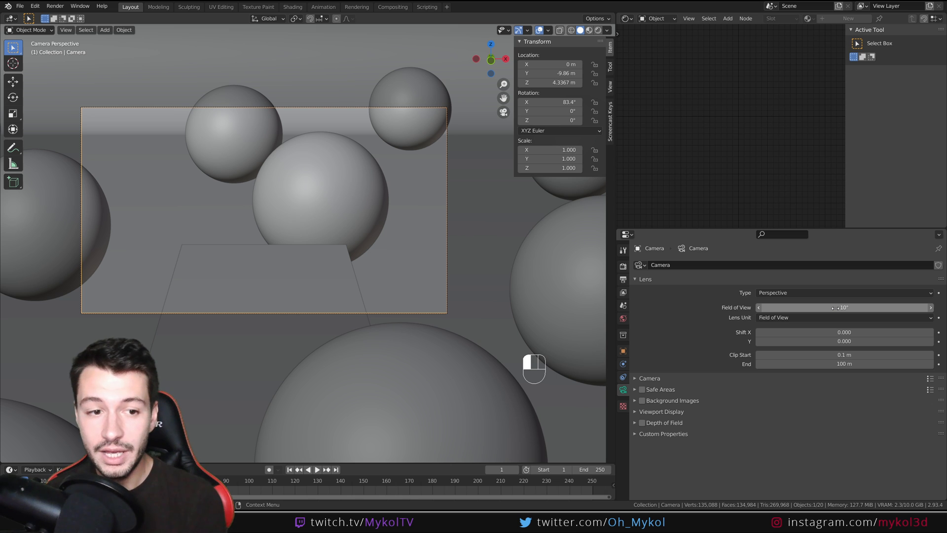
Widen the camera's field of view gradually to about 26.2°, and return the lens unit to Millimeters.
left_click_drag(833, 308, 863, 307)
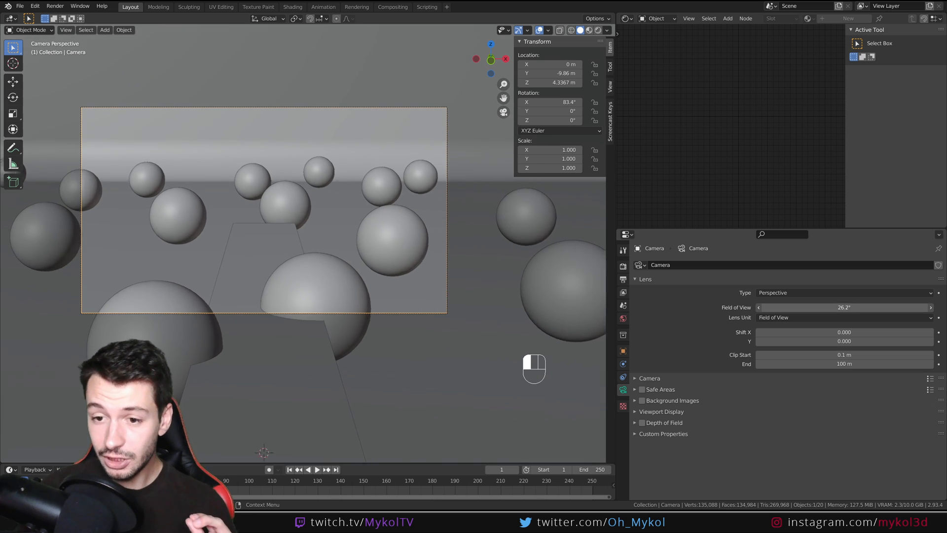
left_click(816, 318)
left_click(816, 328)
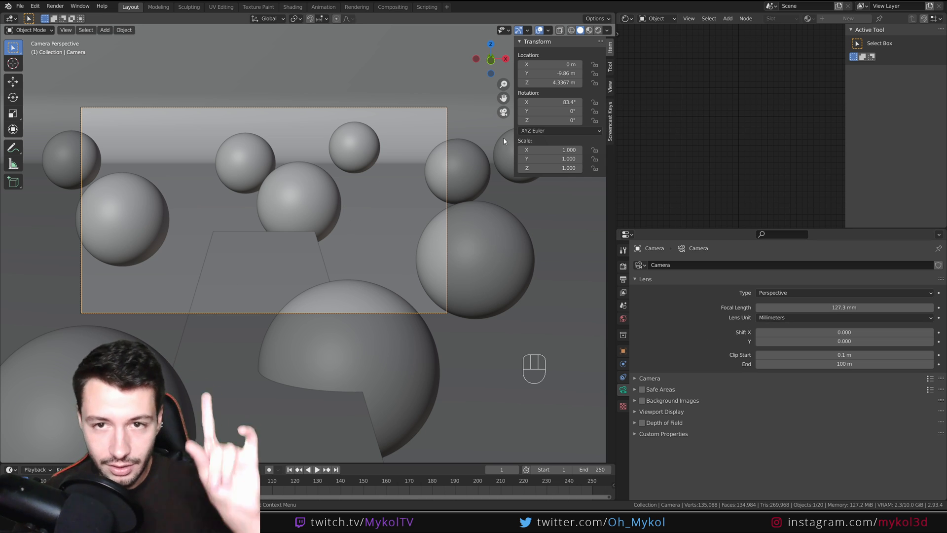
In Material Preview shading, enable the camera's depth of field with the blue sphere behind the white plank's far end as focus object.
left_click(589, 31)
left_click(643, 423)
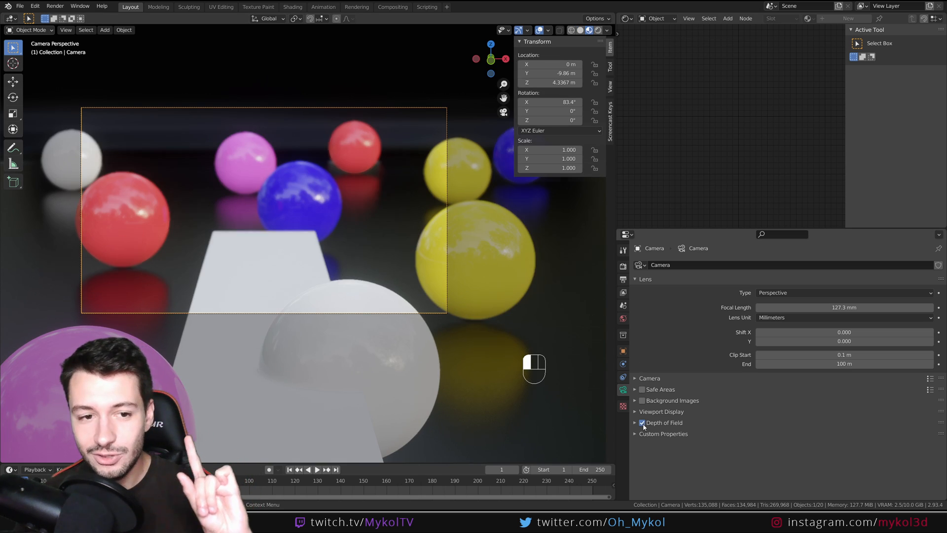
left_click(635, 423)
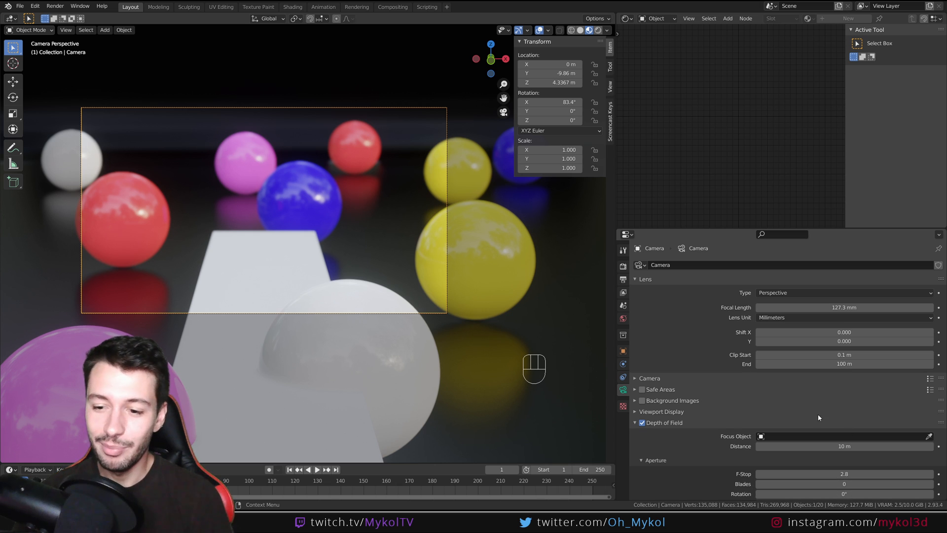
scroll(722, 465, "down", 1)
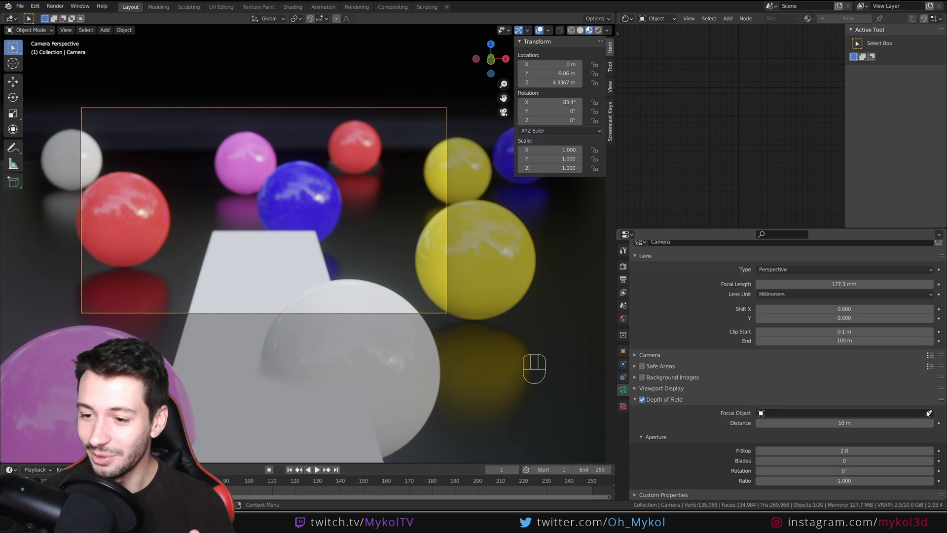
left_click(303, 195)
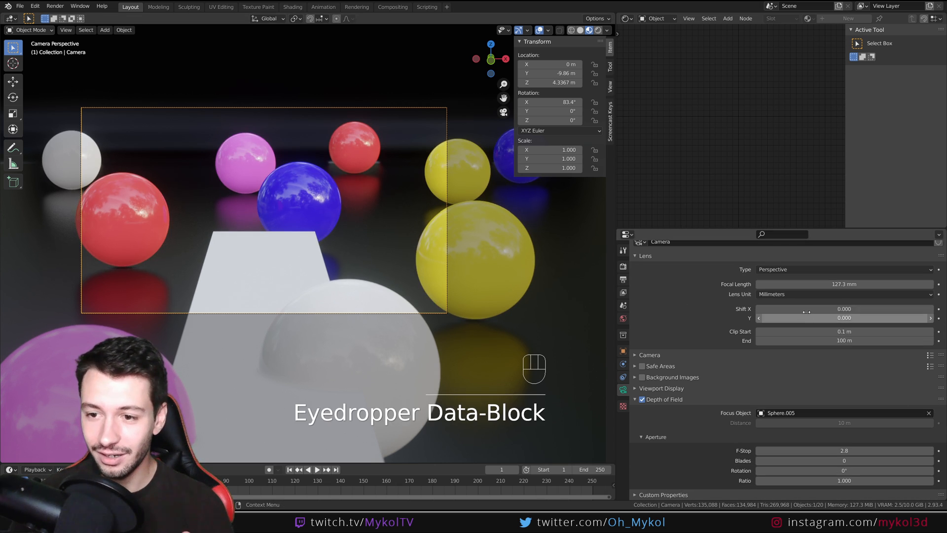
Set the camera's focal length to 40 mm.
left_click(794, 284)
type("4")
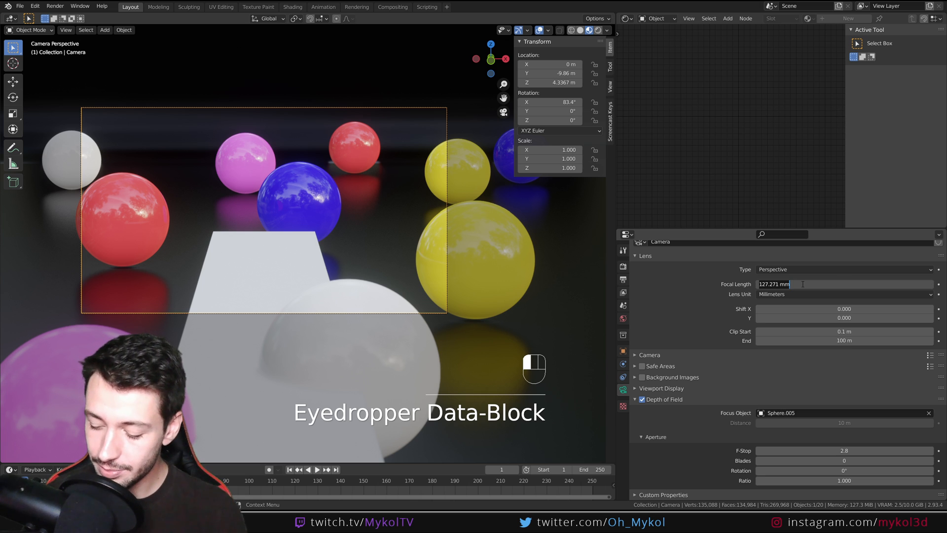
type("0")
key("Return")
Change the camera's focal length to 45 mm.
left_click(856, 284)
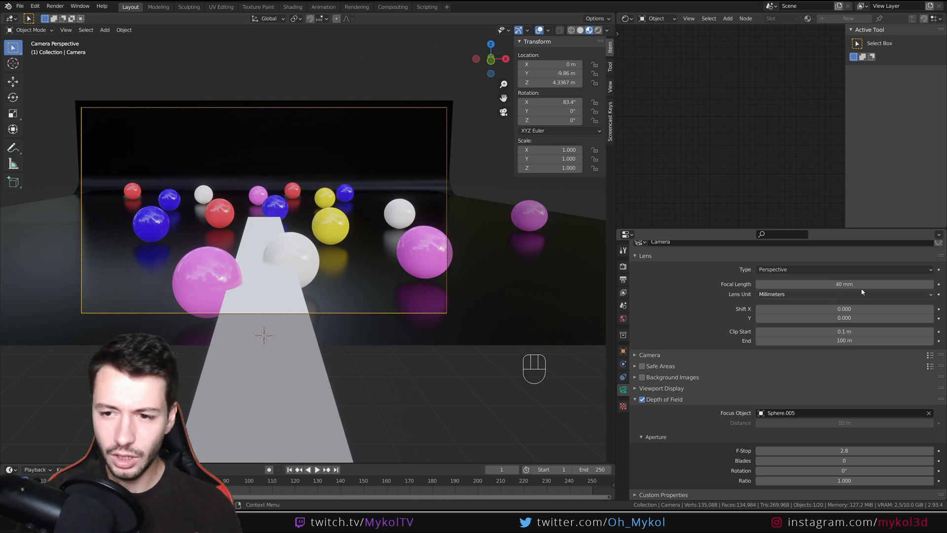
key("BackSpace")
key("BackSpace")
key("BackSpace")
key("BackSpace")
type("5")
key("Return")
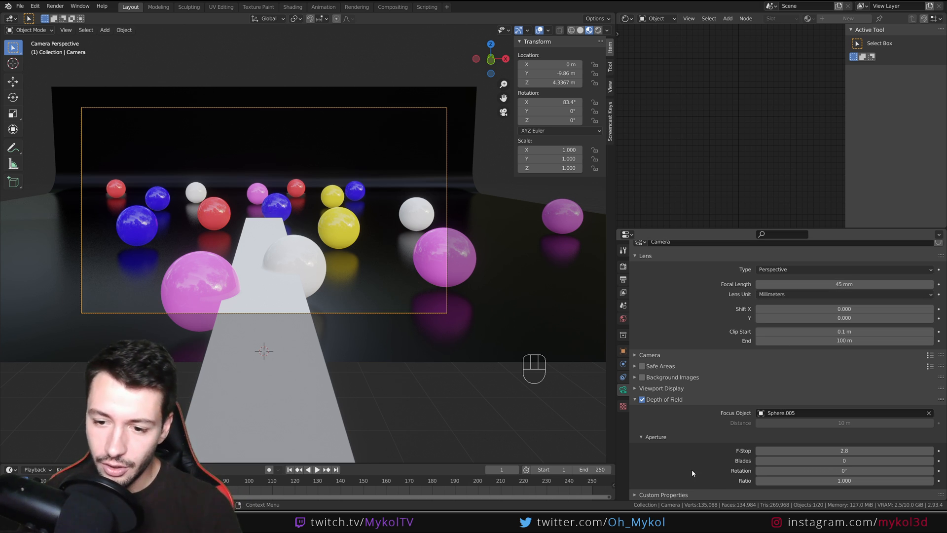
Lower the depth-of-field aperture to an F-Stop of 0.1 and inspect the blur on the foreground spheres.
left_click_drag(835, 450, 757, 451)
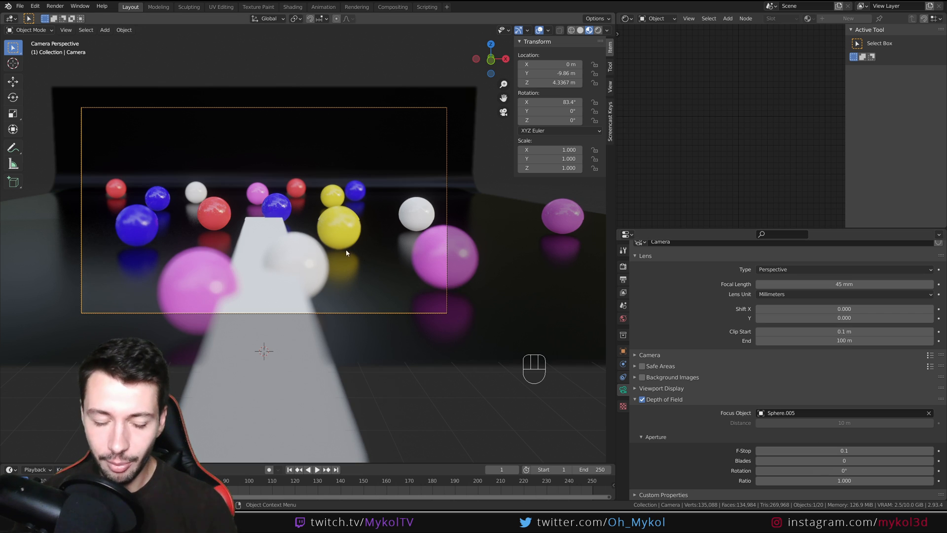
scroll(301, 228, "up", 2)
middle_click_drag(324, 258, 384, 285, "shift")
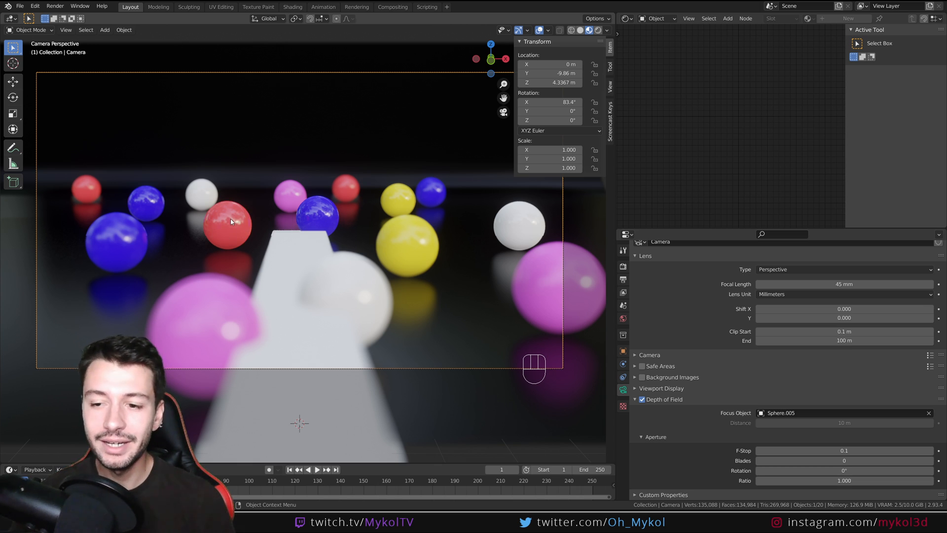
Raise the focal length to 175 mm, reduce it to 85 mm, and disable the camera's depth of field.
mouse_move(844, 284)
left_mouse_down()
mouse_move(804, 284)
mouse_move(943, 284)
left_mouse_up()
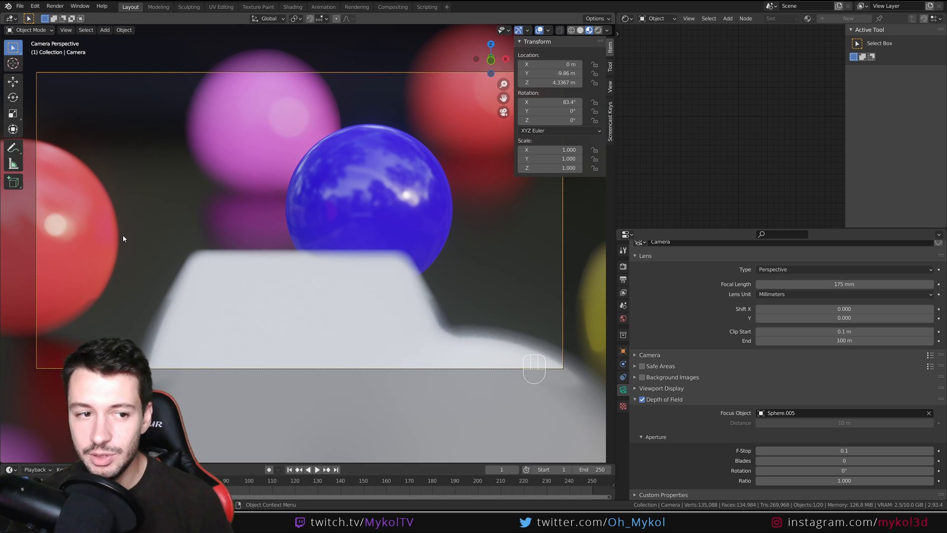
left_click_drag(844, 284, 700, 284)
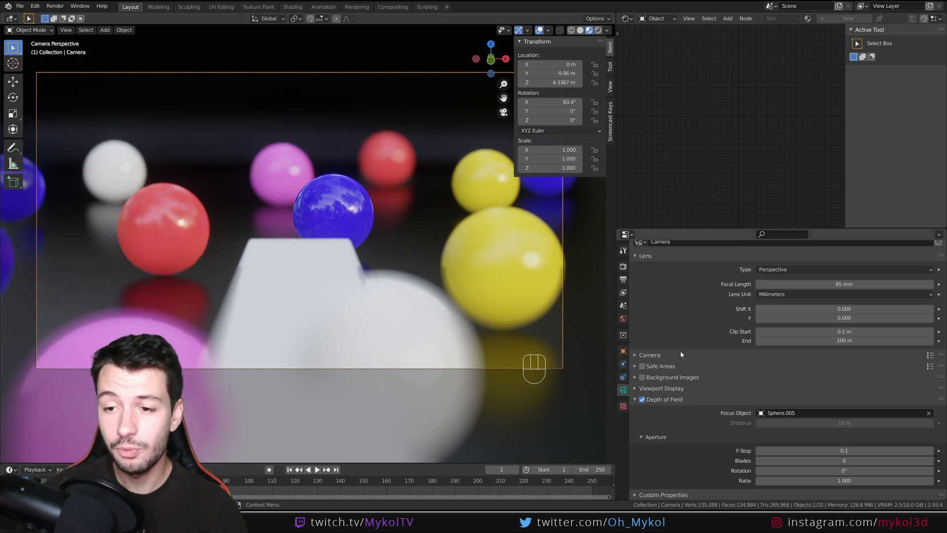
left_click(642, 399)
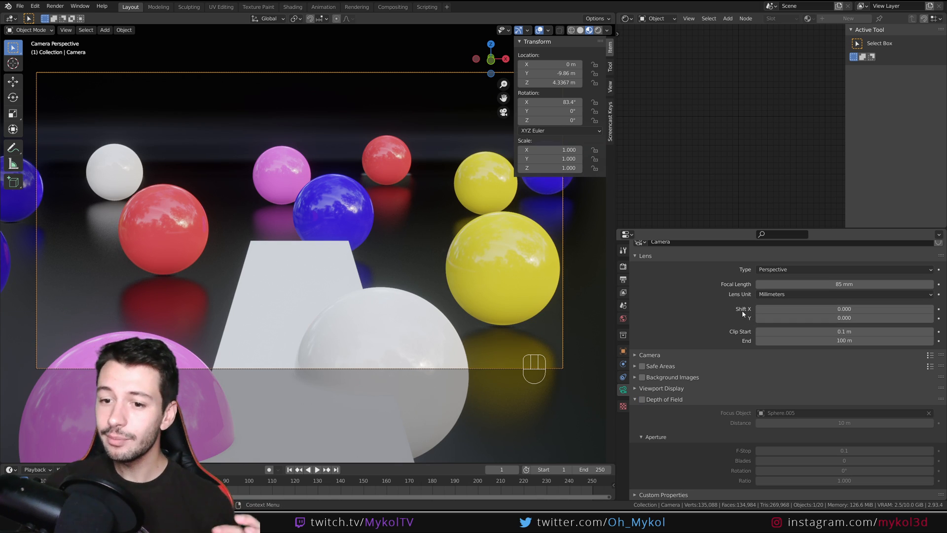
Switch the camera view to solid shading and turn the empty shader editor into a top-down 3D view centred near the camera.
left_click(580, 30)
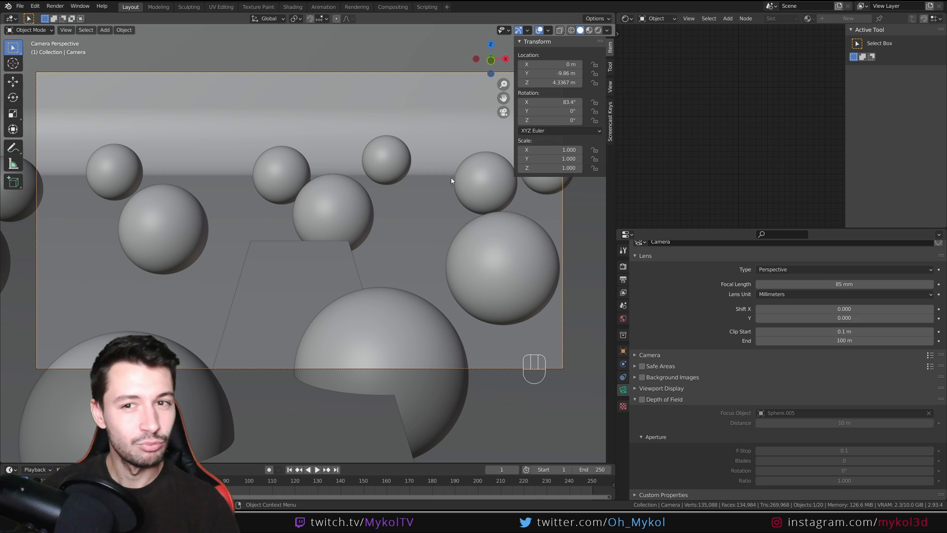
left_click(626, 18)
left_click(371, 44)
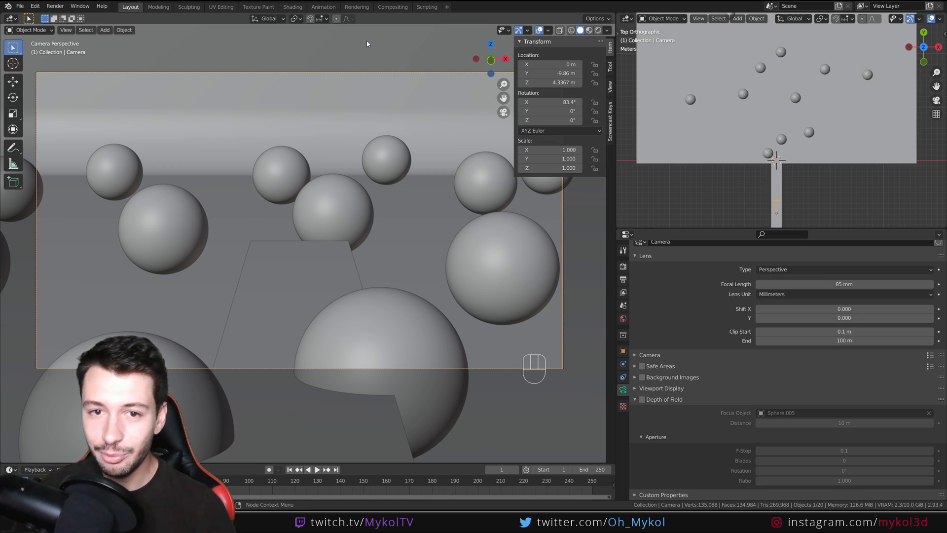
scroll(769, 119, "up", 6)
middle_click_drag(779, 174, 789, 142, "shift")
scroll(788, 141, "down", 2)
middle_click_drag(787, 101, 792, 171, "shift")
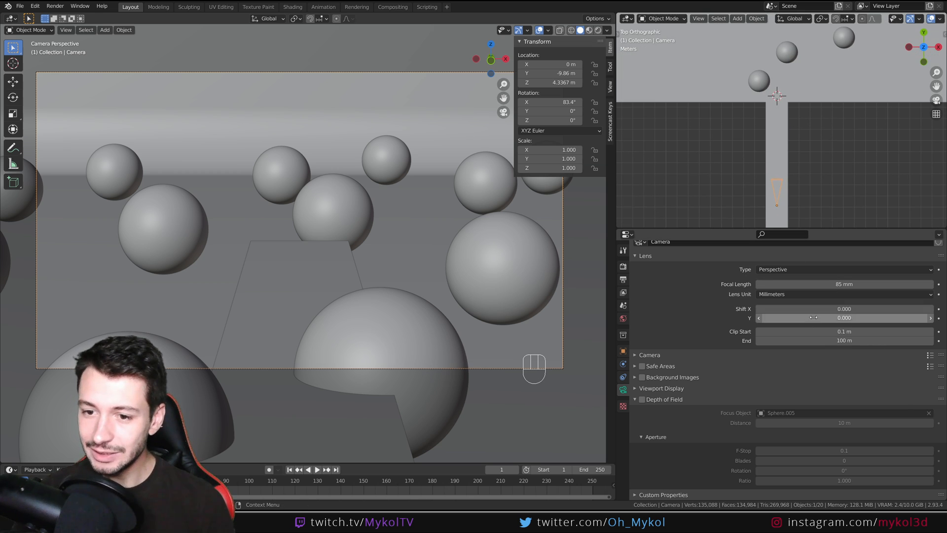
Set the camera's Shift X to 0.130 and change it to -1.040, keeping the camera framed in the top view.
mouse_move(844, 309)
left_mouse_down()
mouse_move(893, 309)
mouse_move(817, 309)
mouse_move(930, 309)
mouse_move(829, 309)
left_mouse_up()
scroll(787, 183, "up", 5)
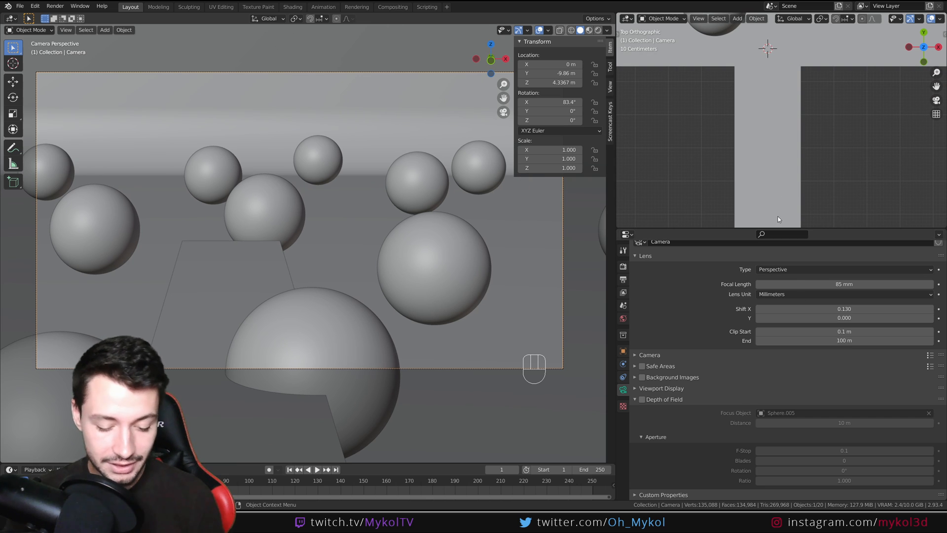
middle_click_drag(778, 219, 770, 40, "shift")
left_click_drag(844, 309, 811, 309)
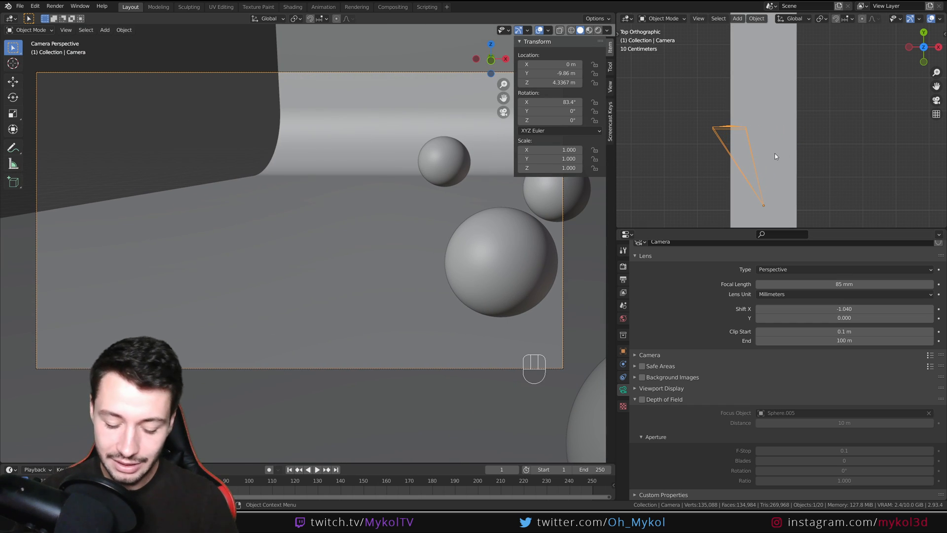
Try moving the camera along the global X axis.
key("g")
key("x")
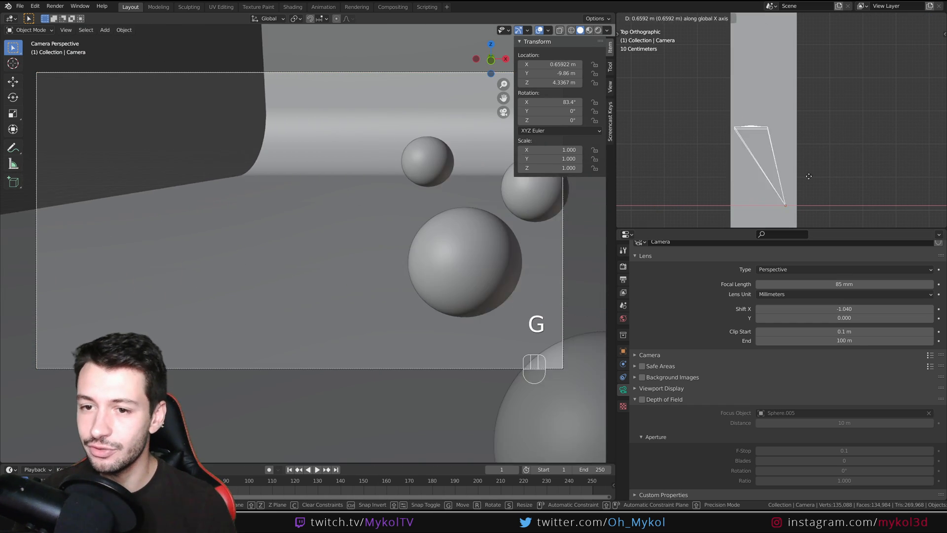
right_click(809, 176)
Reset the camera's Shift X to 0, try a Shift Y of -0.050 and undo the vertical shift.
left_click(839, 310)
type("0")
key("Return")
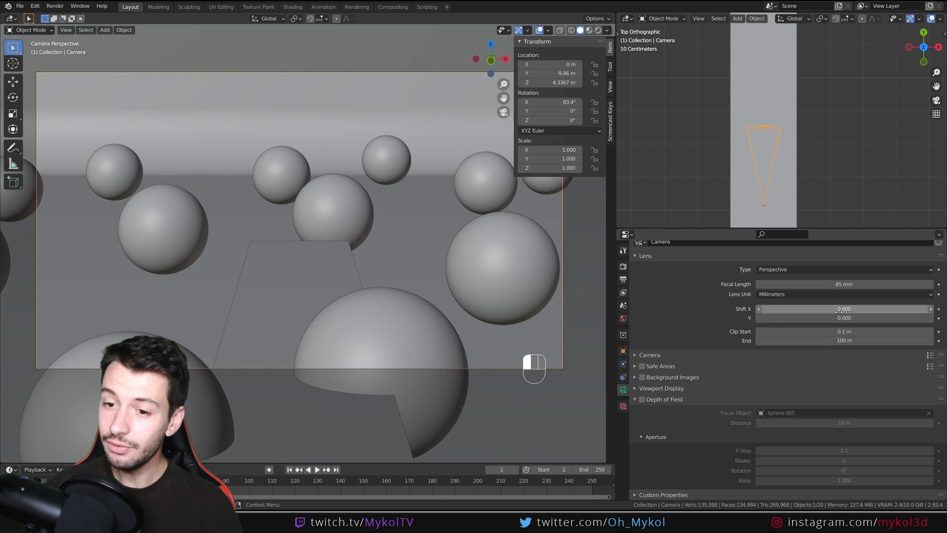
mouse_move(839, 317)
left_mouse_down()
mouse_move(853, 318)
mouse_move(814, 318)
mouse_move(848, 318)
mouse_move(836, 317)
left_mouse_up()
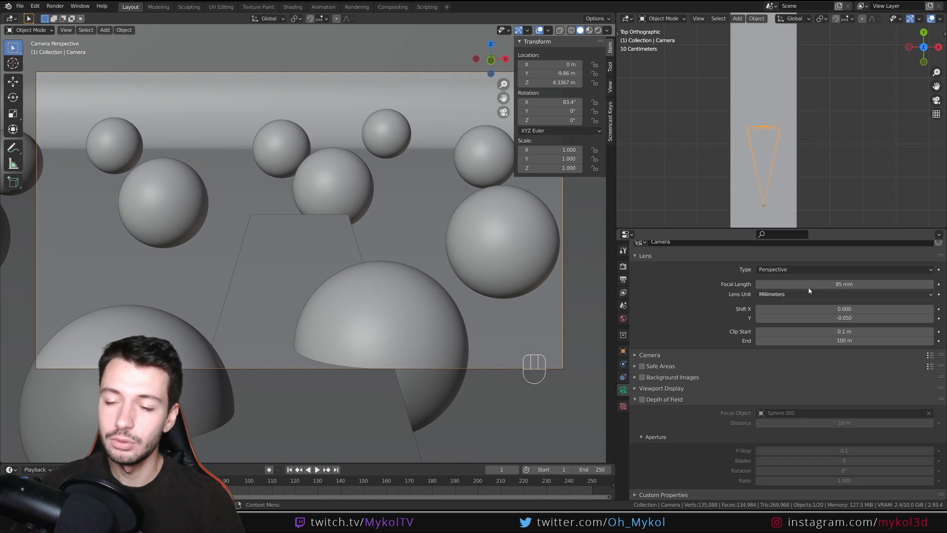
key("ctrl+z")
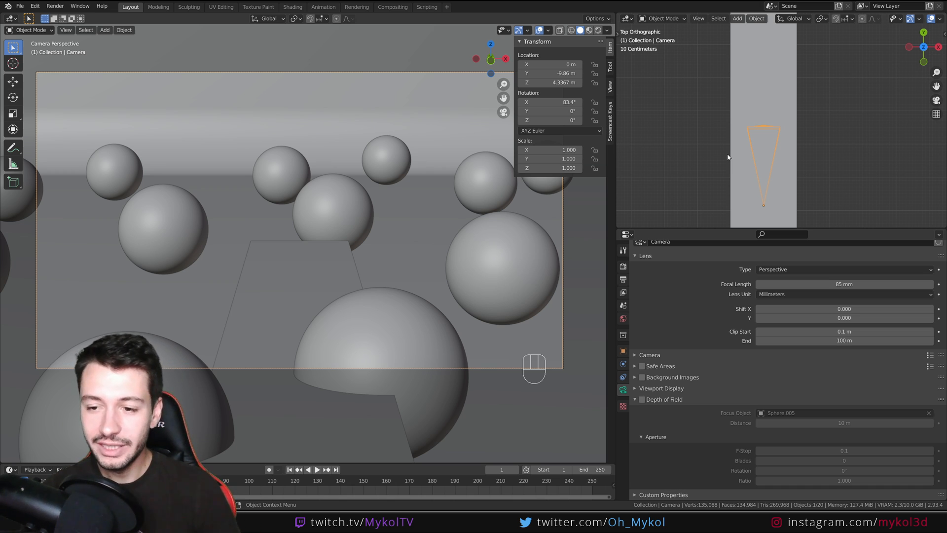
Enable Limits in the camera's viewport display settings and enlarge the top view to show the scene.
scroll(703, 115, "down", 6)
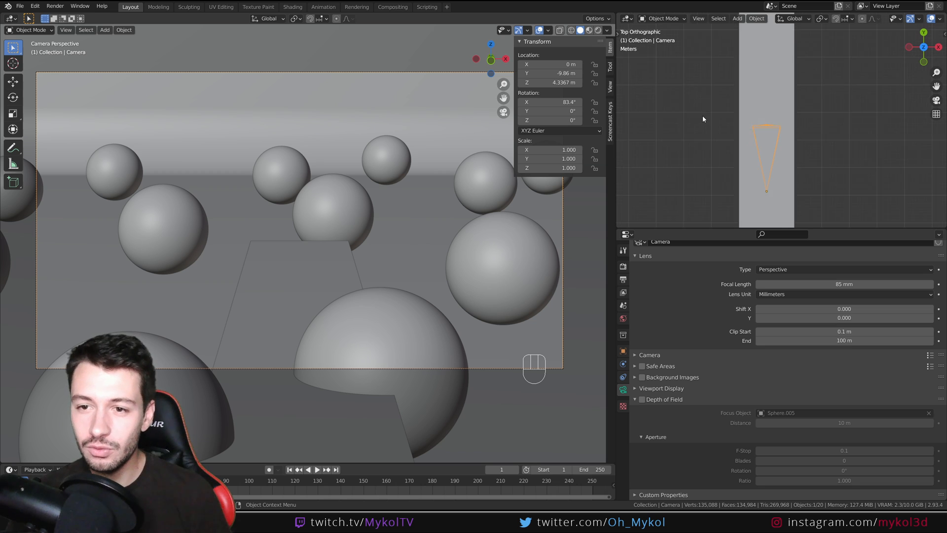
scroll(710, 125, "down", 4)
middle_click_drag(808, 128, 792, 195, "shift")
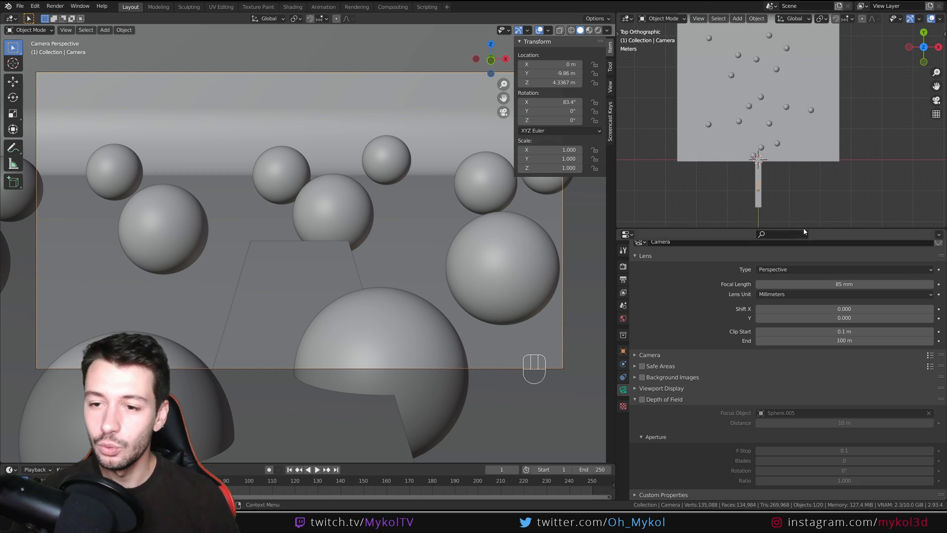
left_click_drag(807, 227, 807, 390)
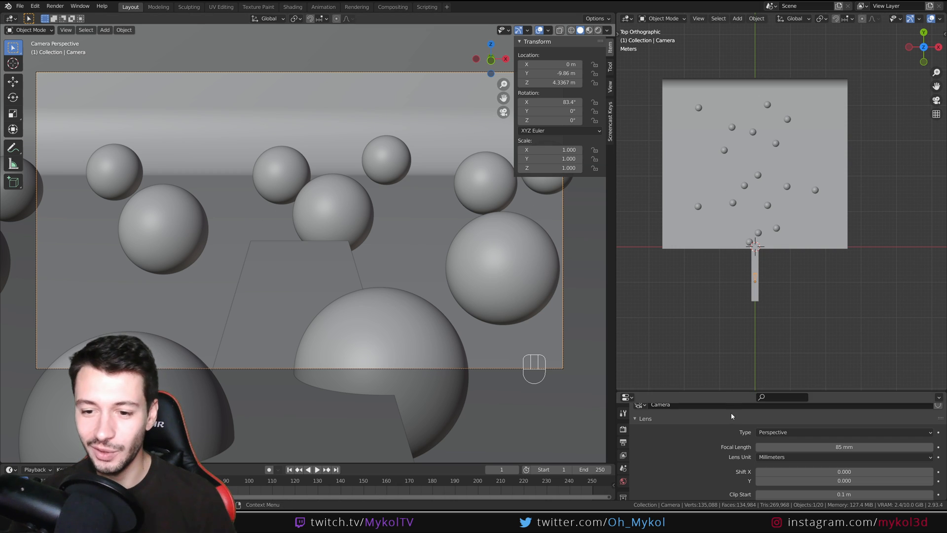
left_click_drag(727, 390, 727, 190)
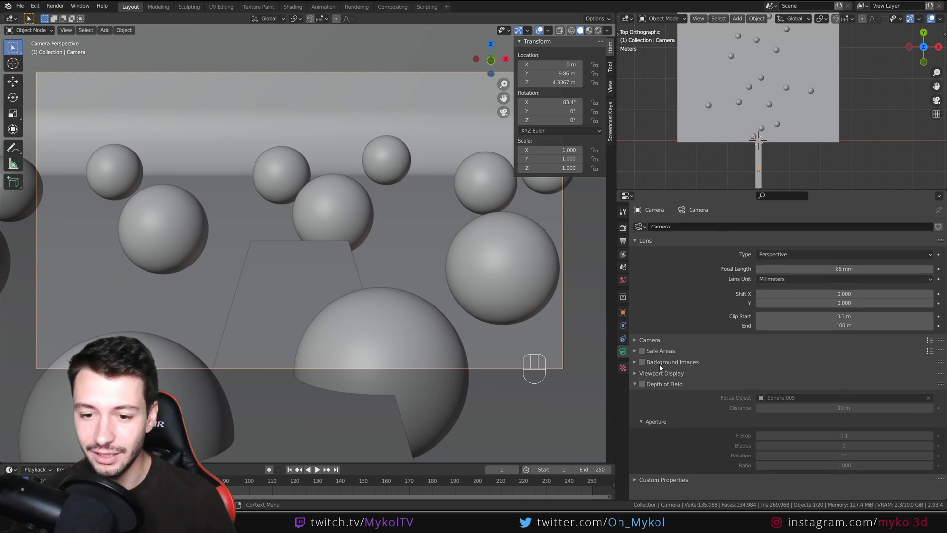
left_click(635, 373)
left_click(759, 399)
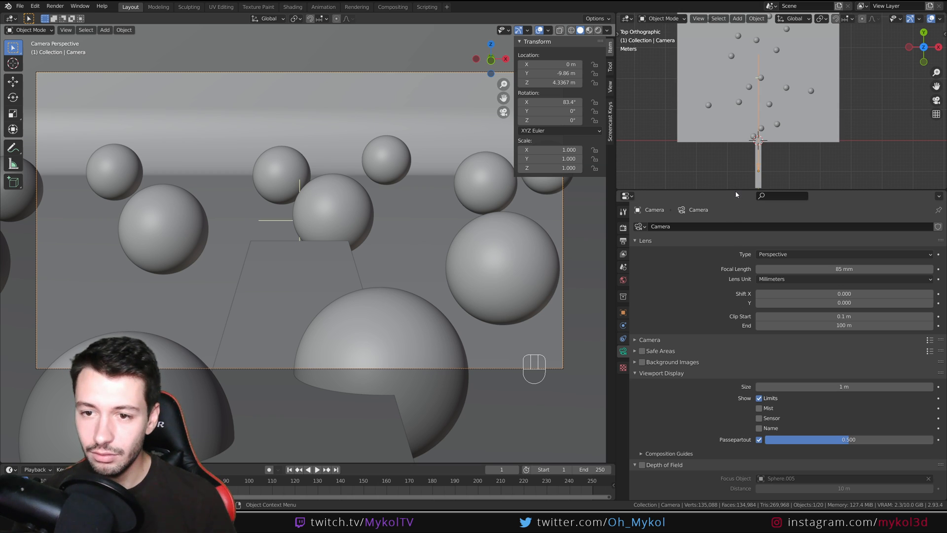
left_click_drag(734, 190, 738, 390)
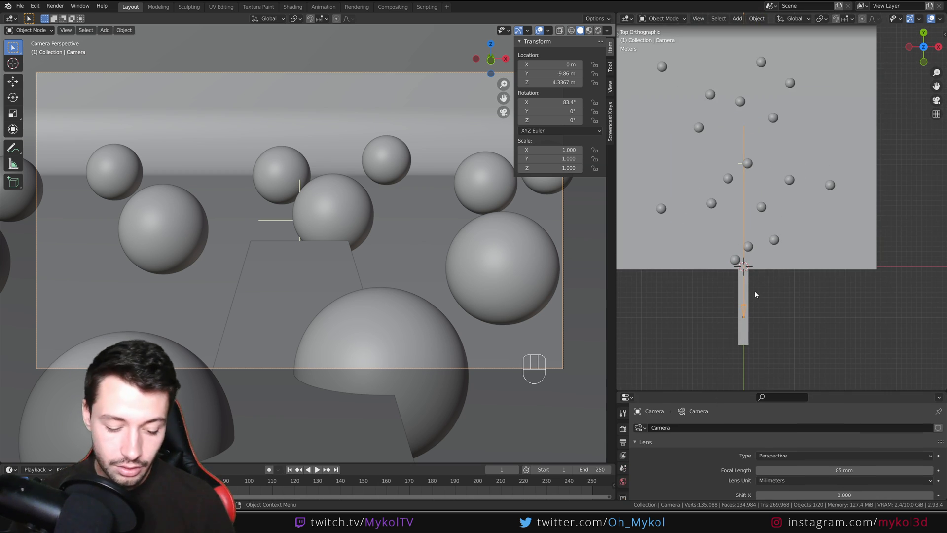
Switch the top view to wireframe and examine the camera's limit line from the camera to its far end.
key("z")
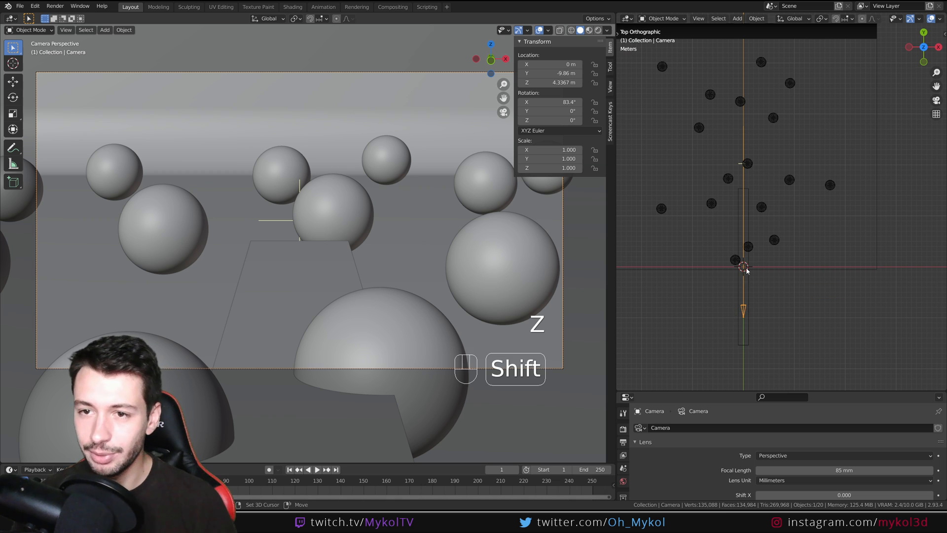
middle_click_drag(744, 312, 737, 191, "shift")
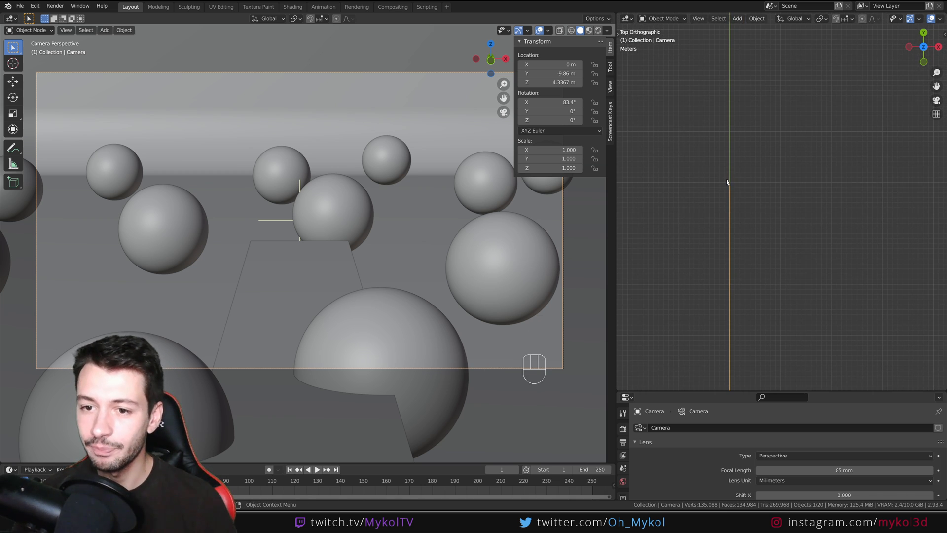
scroll(727, 182, "down", 3)
middle_click_drag(762, 263, 755, 114, "shift")
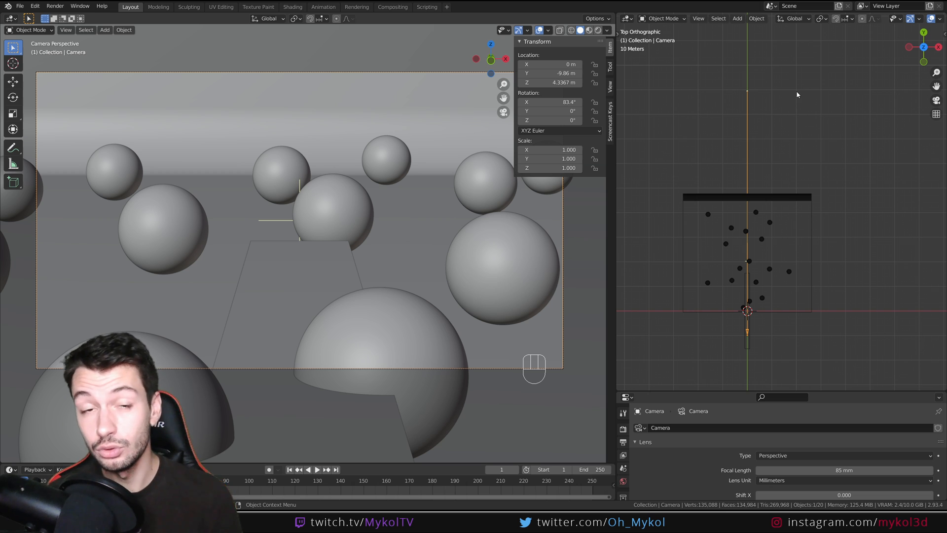
scroll(759, 346, "up", 3)
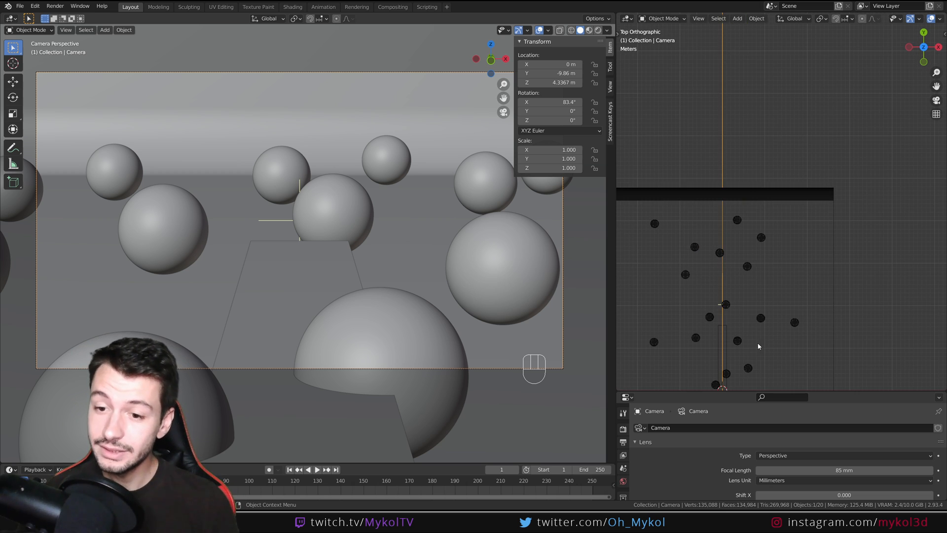
middle_click_drag(778, 328, 810, 310, "shift")
scroll(808, 258, "down", 4)
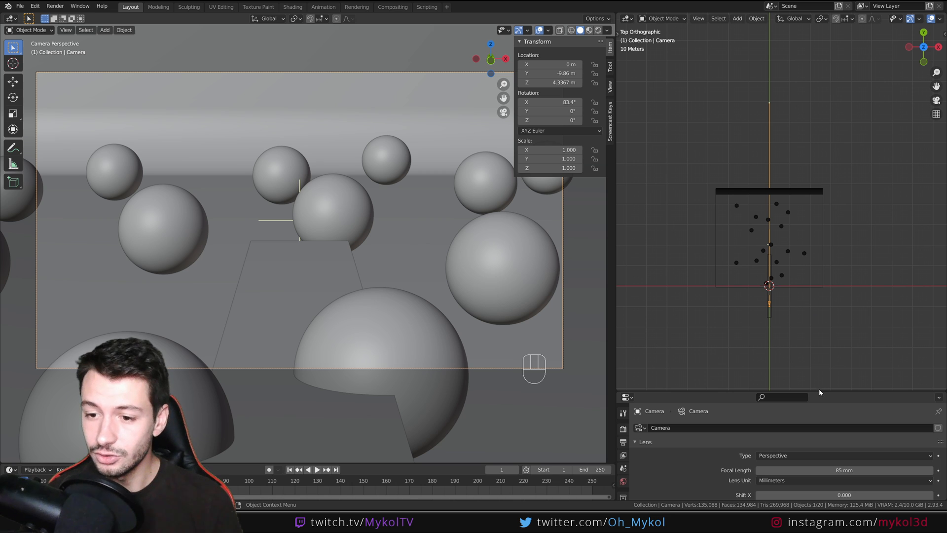
Raise the camera's Clip Start to 4.8 m and lower its Clip End to 38.5 m.
left_click_drag(818, 392, 820, 311)
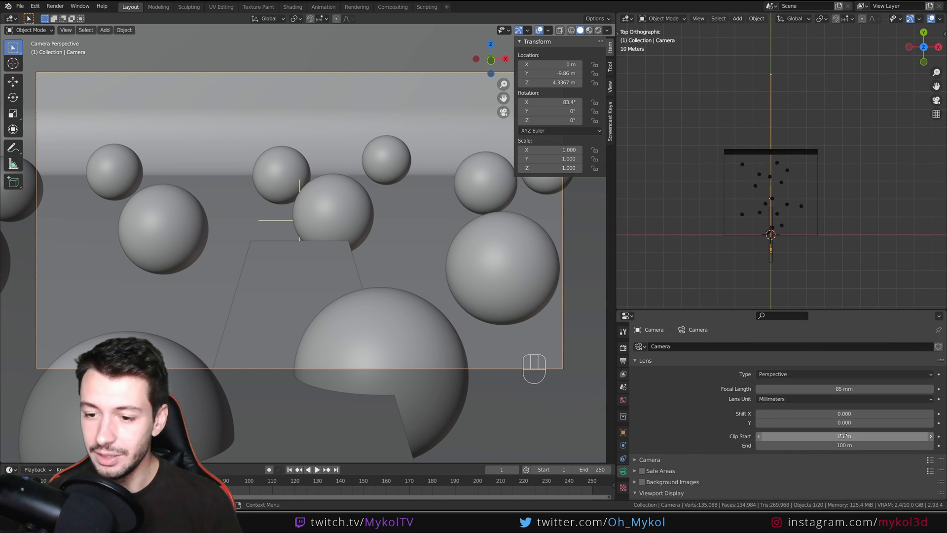
scroll(762, 288, "up", 3)
middle_click_drag(760, 287, 764, 221, "shift")
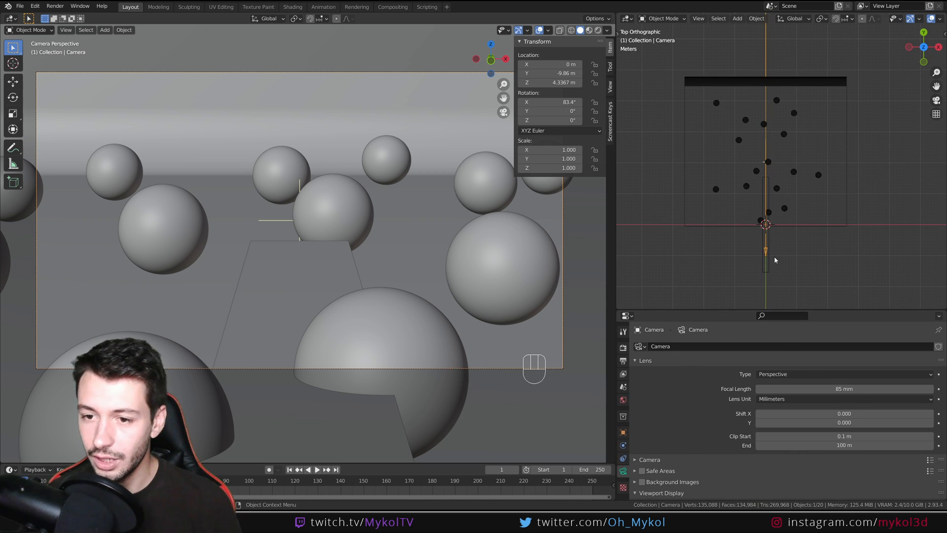
left_click_drag(838, 436, 863, 436)
middle_click_drag(765, 211, 762, 402, "shift")
left_click_drag(844, 445, 829, 445)
middle_click_drag(693, 301, 689, 216, "shift")
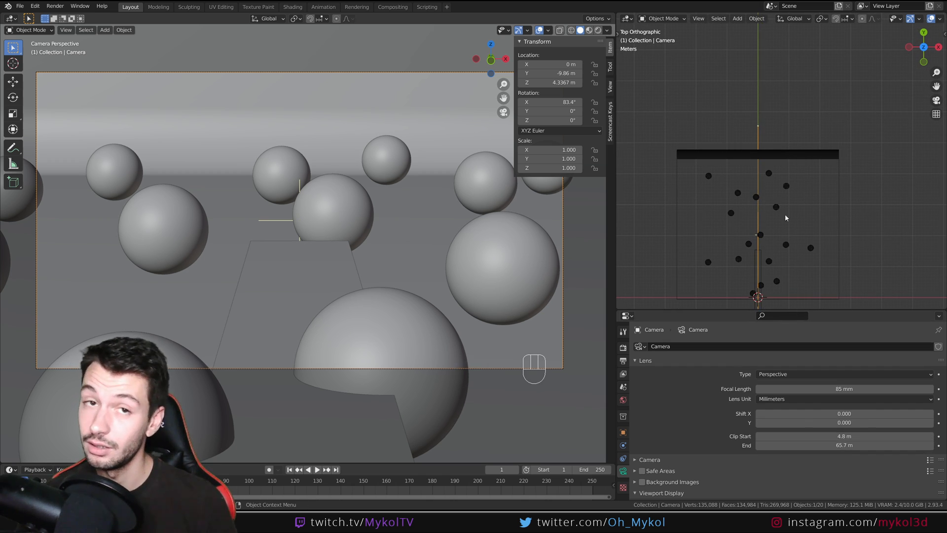
left_click_drag(838, 444, 816, 445)
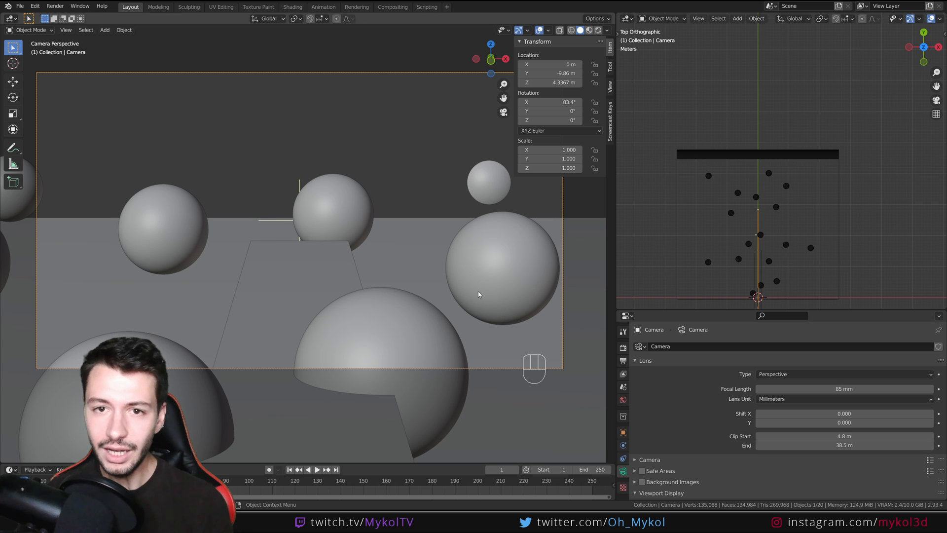
Set the output resolution percentage to 20%, render a test image of the clipped scene and close the render window.
left_click(623, 347)
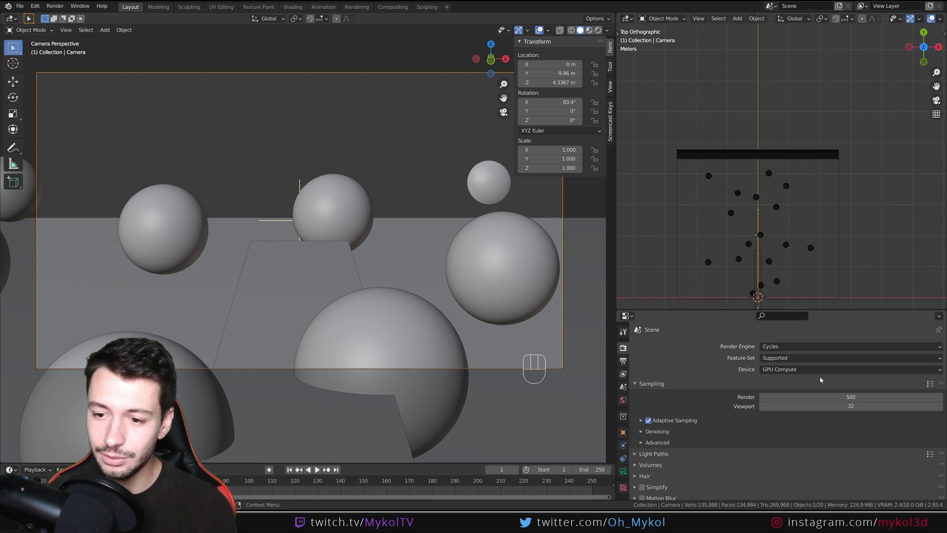
left_click(623, 361)
left_click(846, 375)
key("Return")
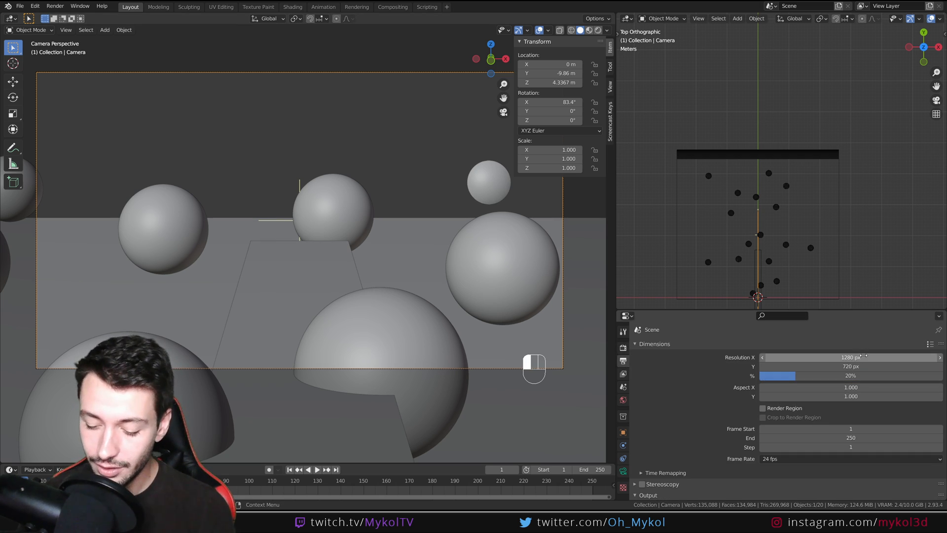
key("F12")
left_click_drag(801, 45, 319, 95)
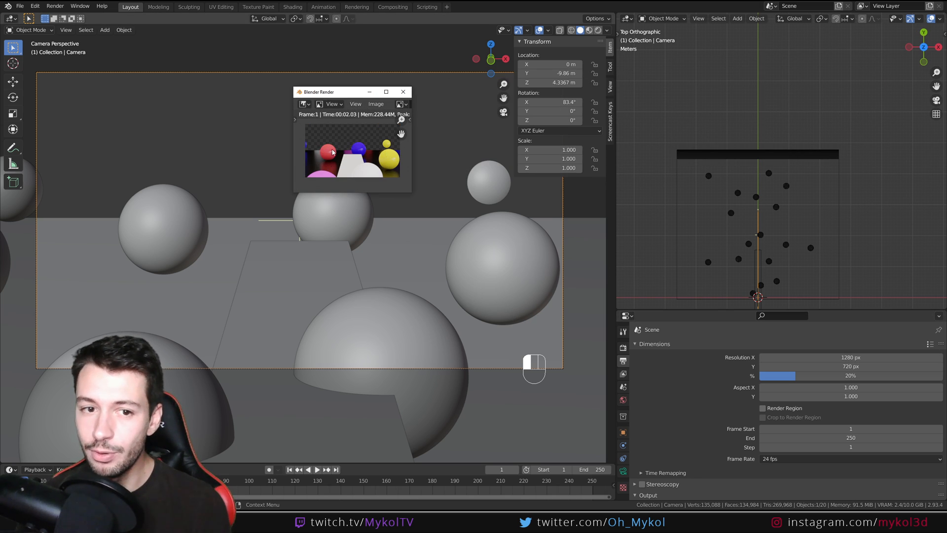
left_click(403, 91)
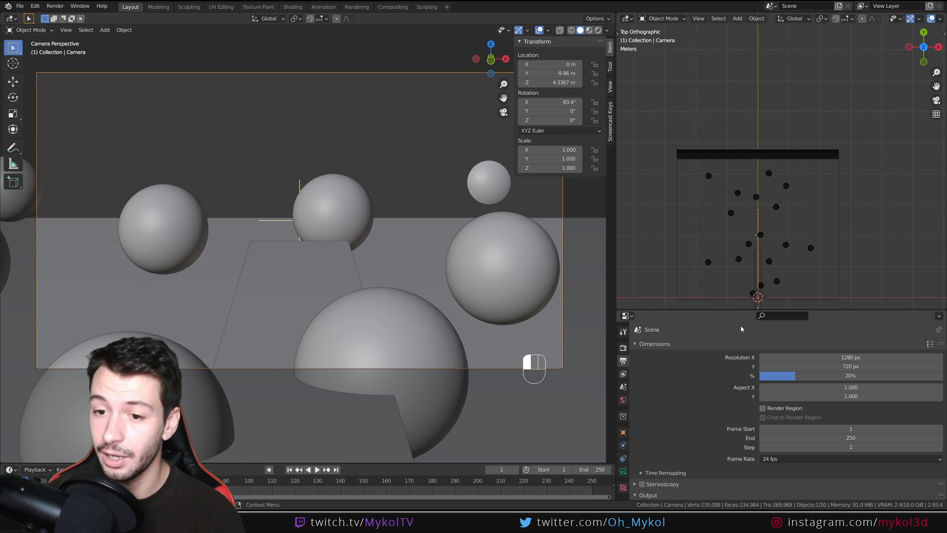
Return to the camera's lens settings, raise Clip End to 88.4 m and set Clip Start to 0.1 m.
left_click_drag(741, 310, 740, 194)
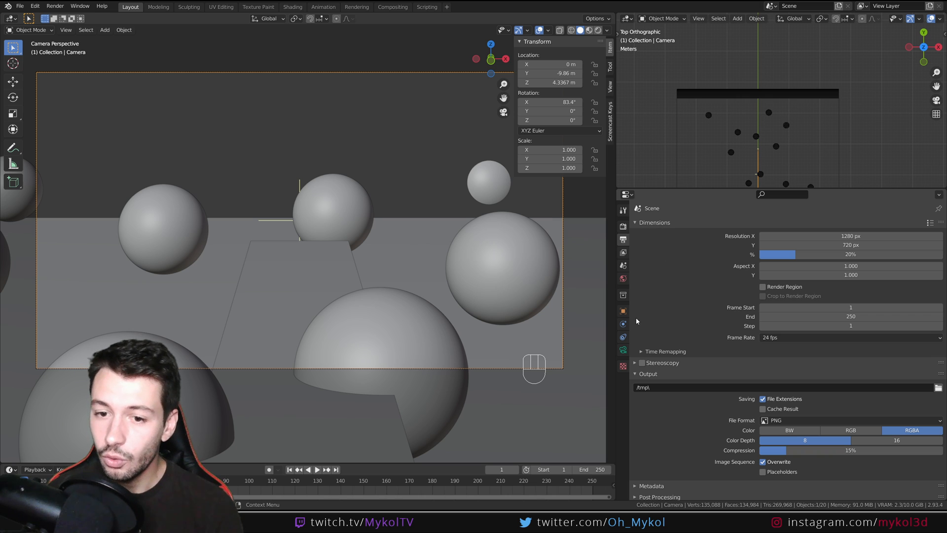
left_click(623, 350)
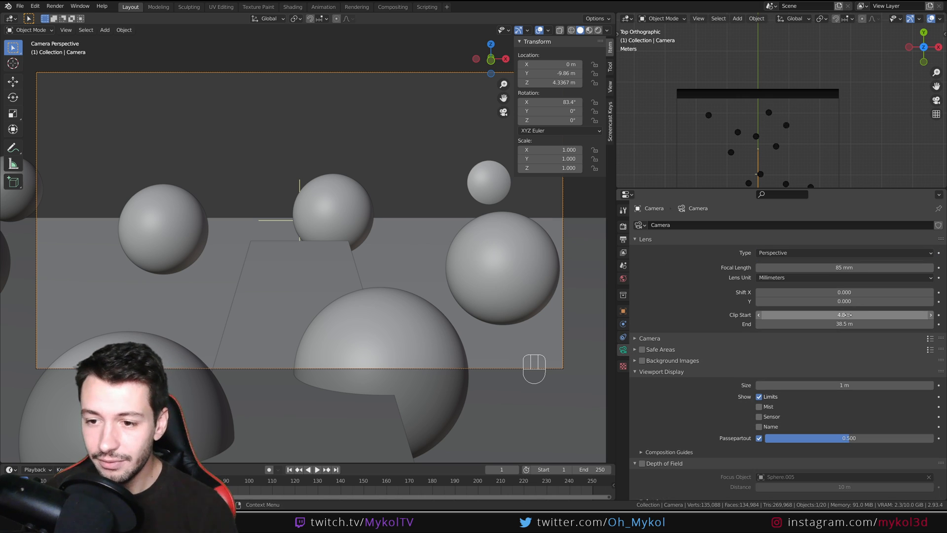
mouse_move(845, 324)
left_mouse_down()
mouse_move(883, 324)
mouse_move(838, 324)
left_mouse_up()
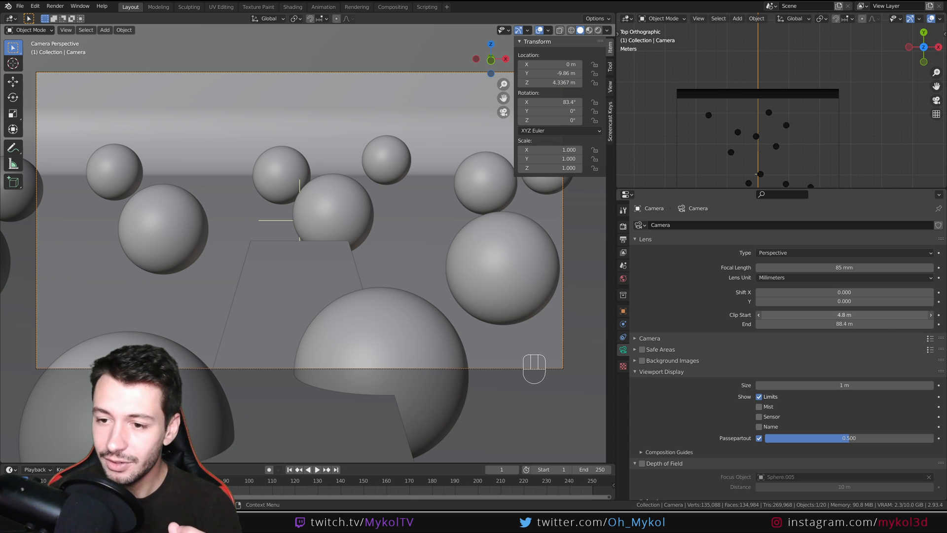
left_click(844, 314)
type("0.1")
key("Return")
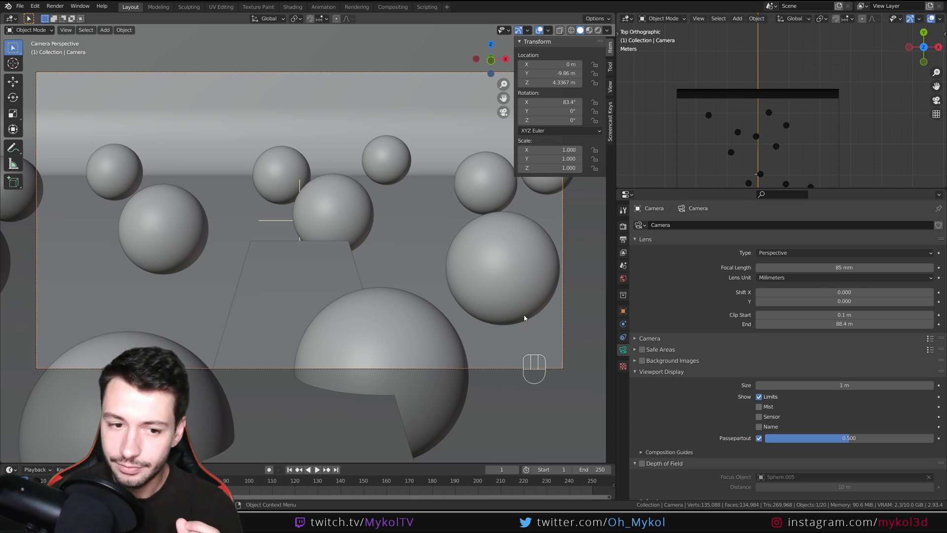
Try lowering the camera along the global Z axis.
key("g")
key("z")
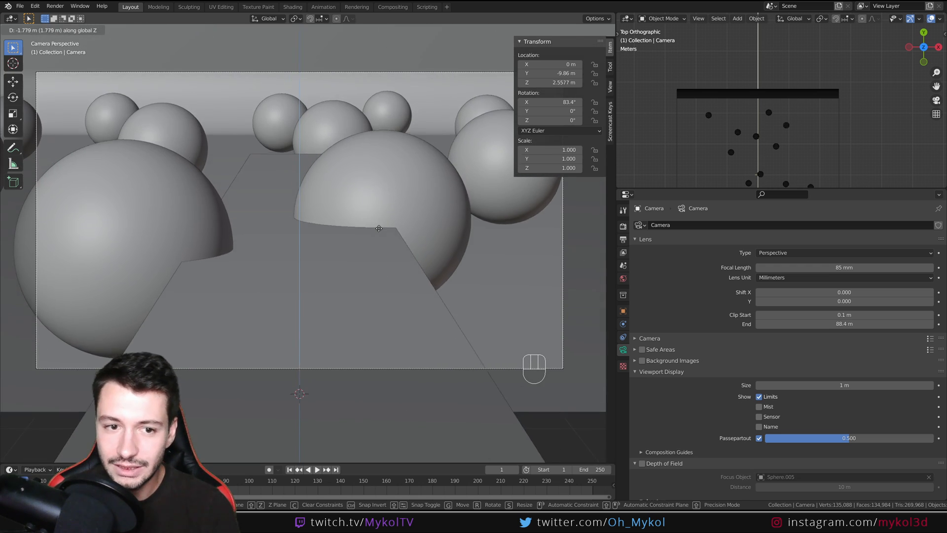
key("Escape")
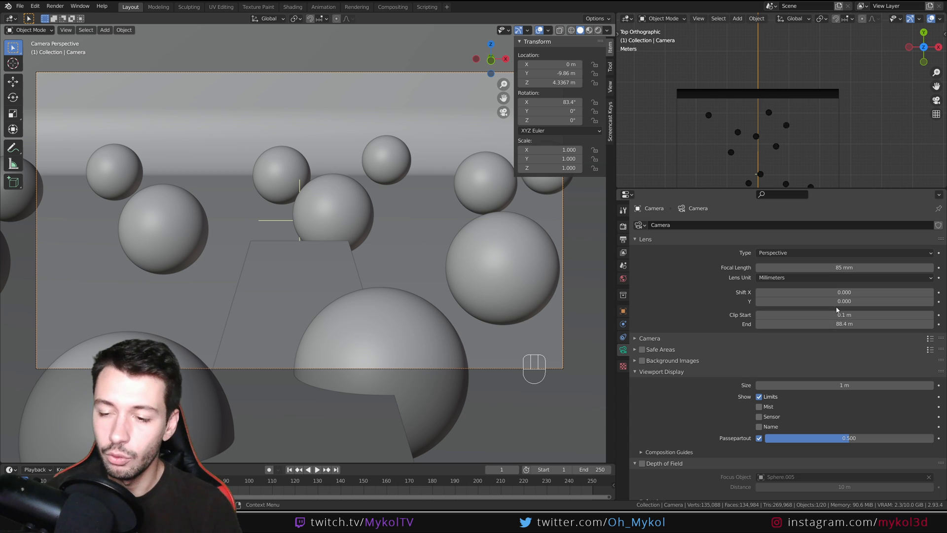
Raise the camera's Clip Start to 21.2 m to cut away the nearest geometry.
left_click_drag(842, 314, 879, 314)
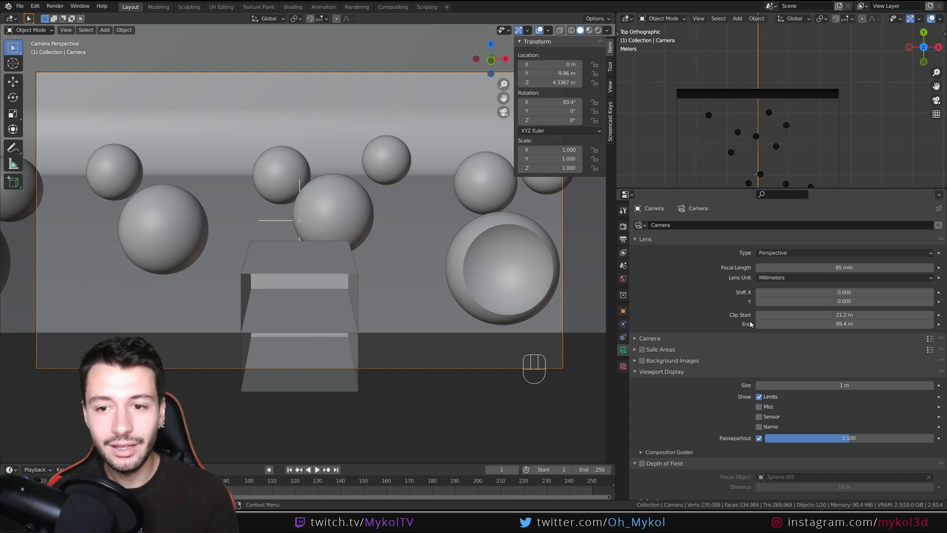
Set the camera's Clip Start to 0.1 m and its Clip End to 100 m.
left_click_drag(876, 315, 759, 315)
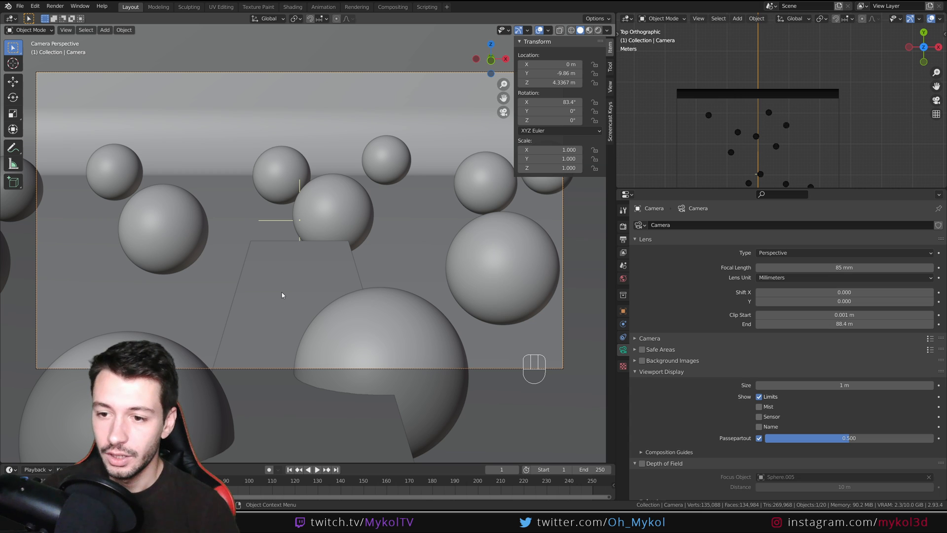
left_click(840, 315)
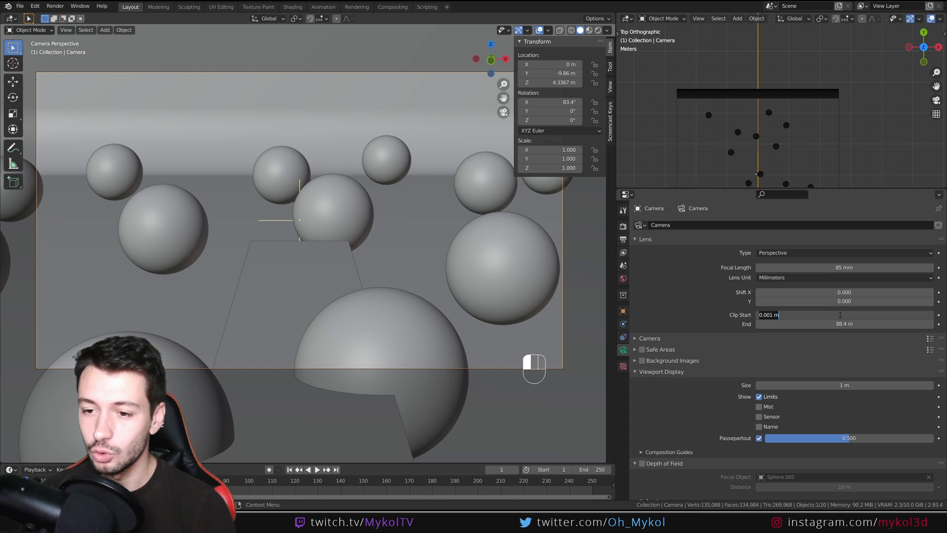
type("0.1")
key("Return")
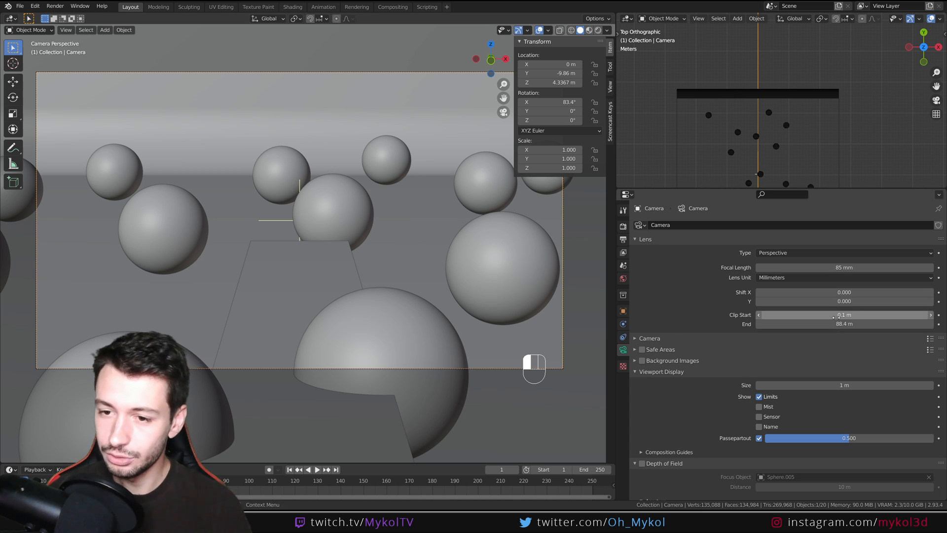
left_click(848, 324)
type("100")
key("Return")
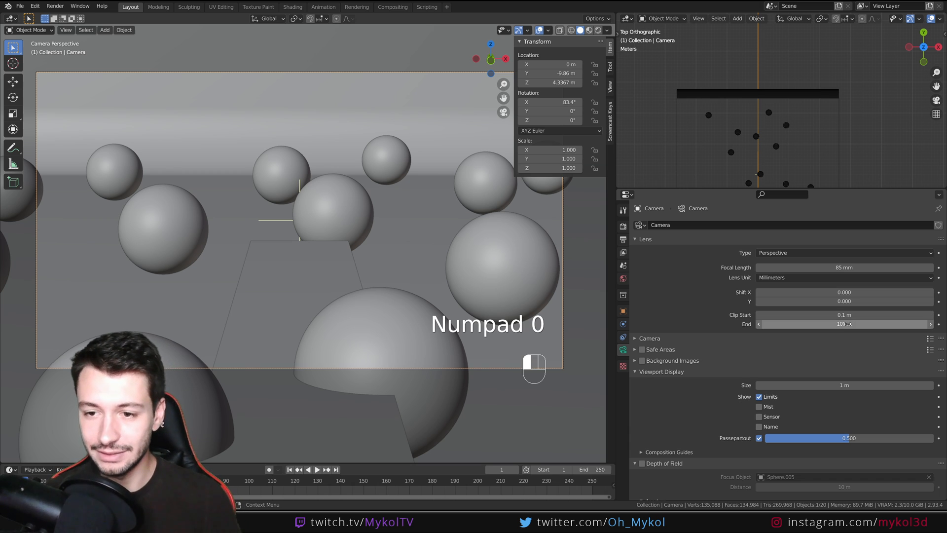
Change the camera type to Panoramic, look over the panorama types and display the camera view with rendered shading.
left_click(798, 253)
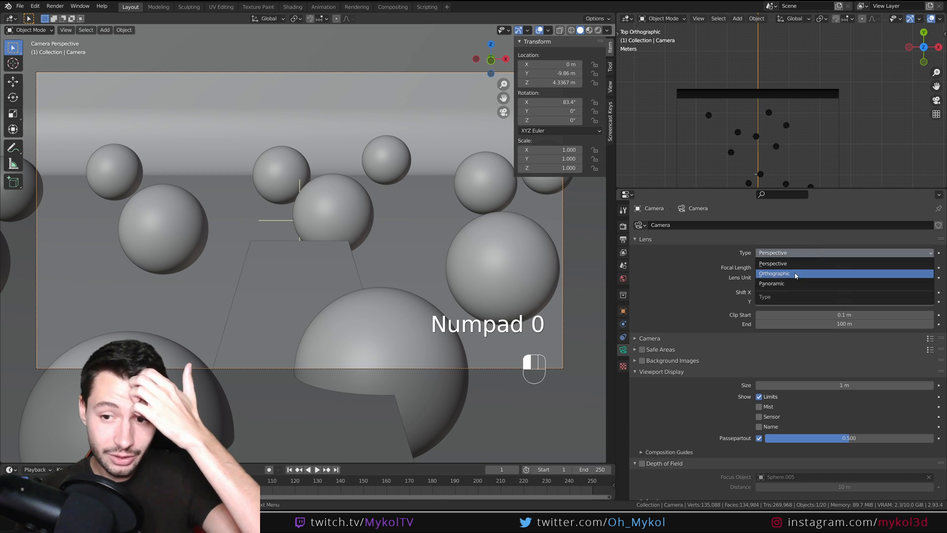
left_click(784, 285)
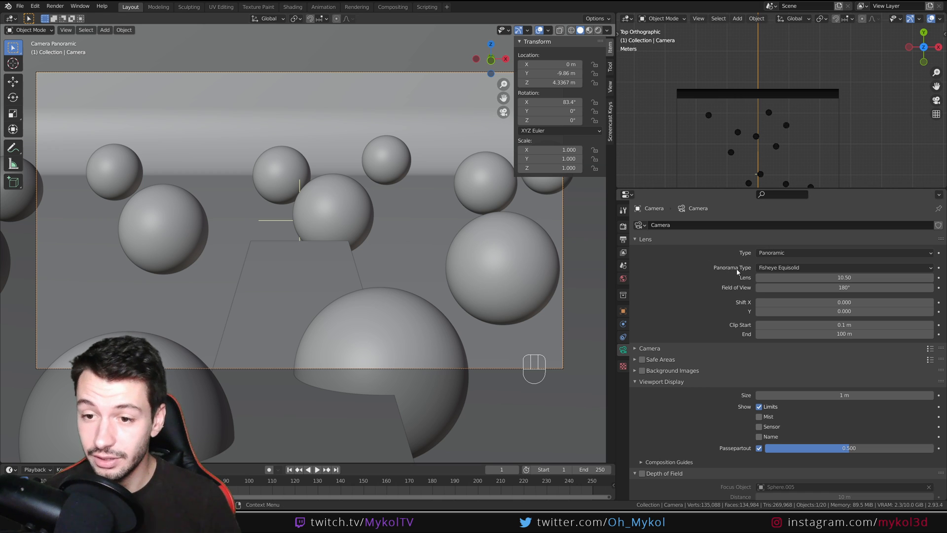
left_click(779, 269)
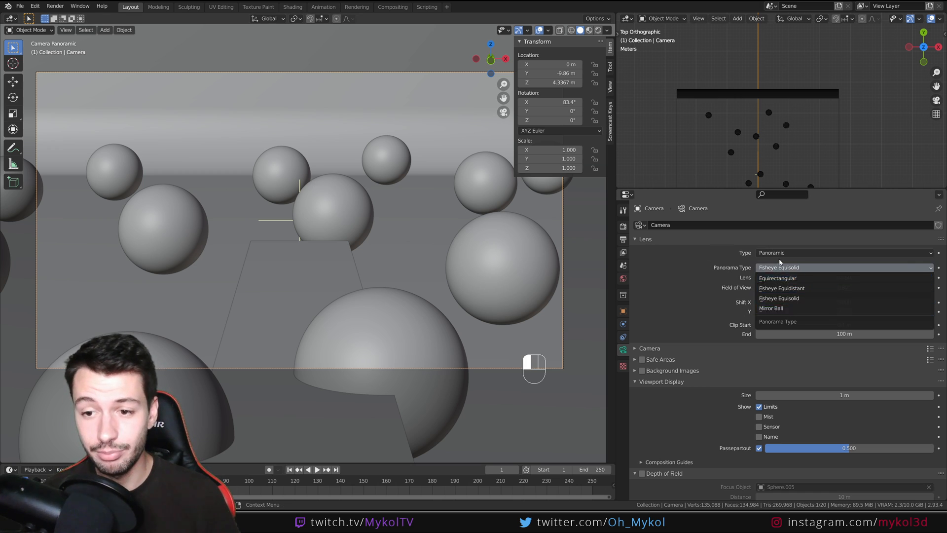
left_click(805, 269)
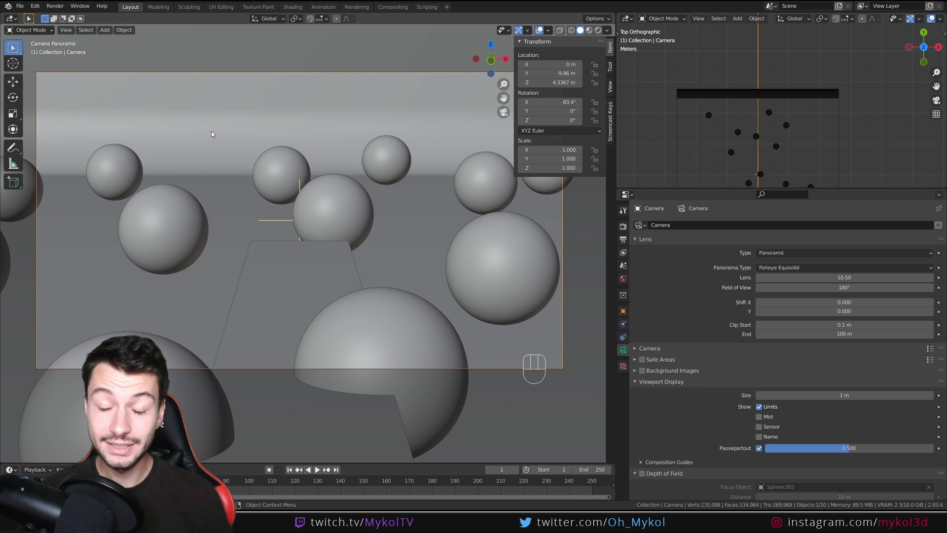
left_click(598, 30)
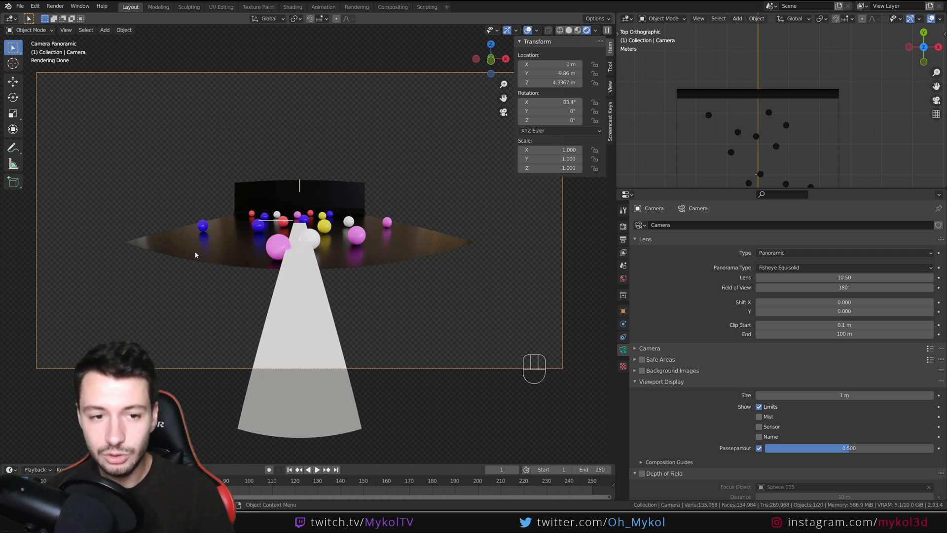
Preview the Mirror Ball, Equirectangular and Fisheye Equidistant panorama types, ending on Fisheye Equisolid.
left_click(767, 268)
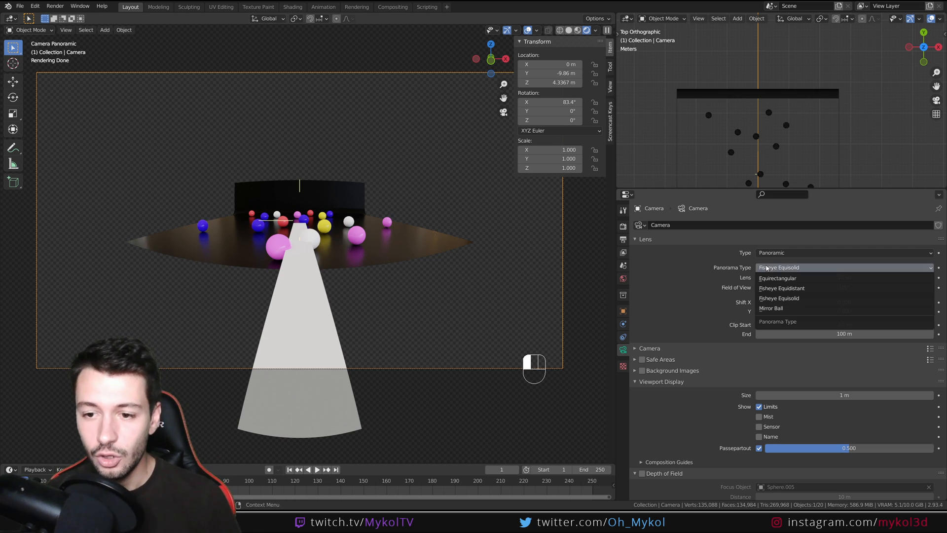
left_click(772, 308)
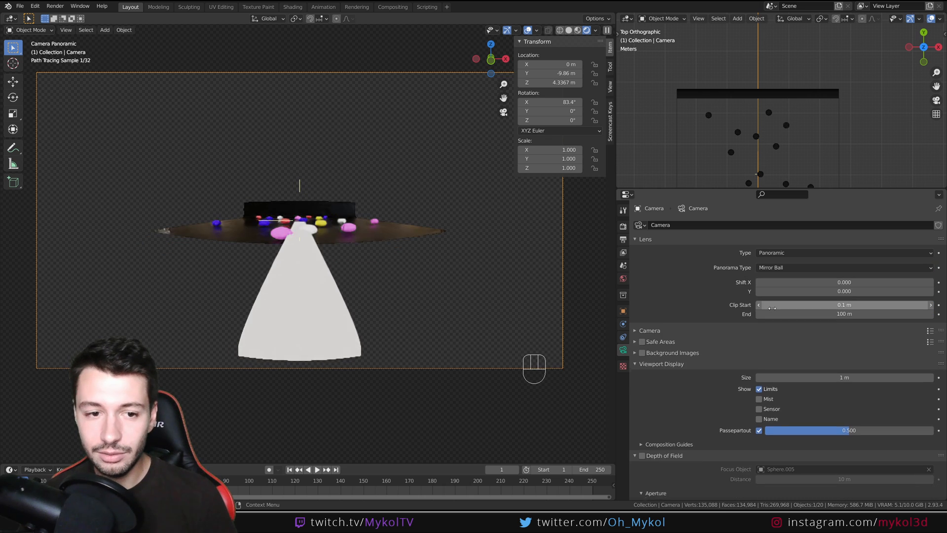
left_click(795, 266)
left_click(793, 277)
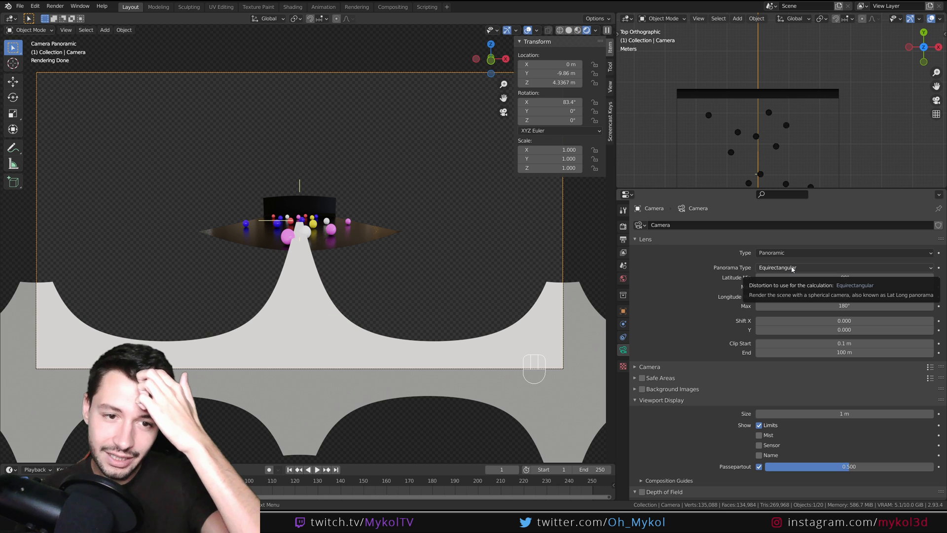
left_click(792, 268)
left_click(792, 288)
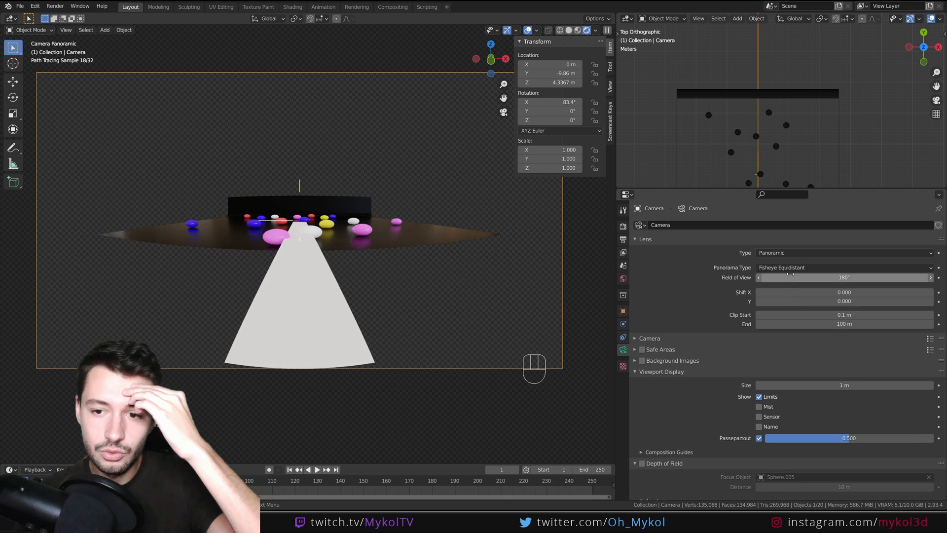
left_click(790, 268)
left_click(788, 296)
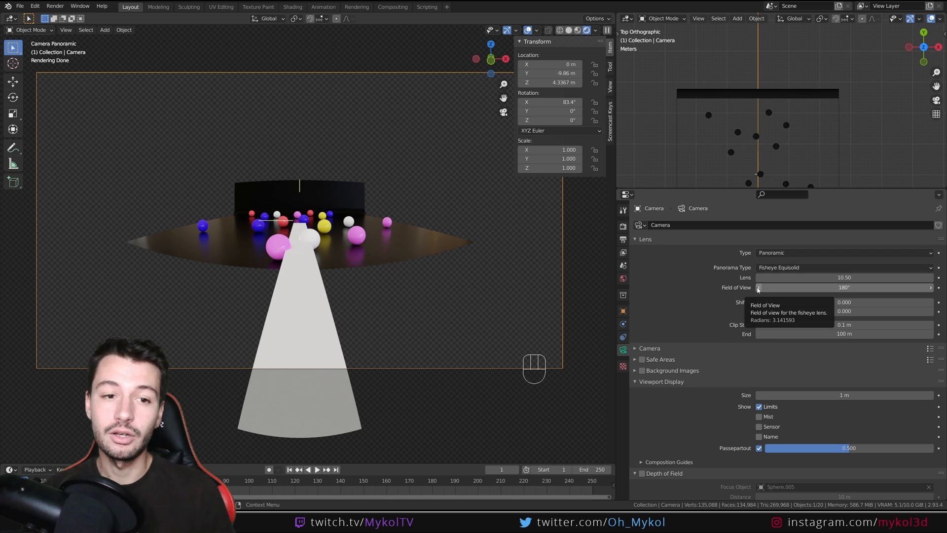
Return the camera view to solid shading and change the camera type to Orthographic.
left_click(569, 30)
left_click(786, 252)
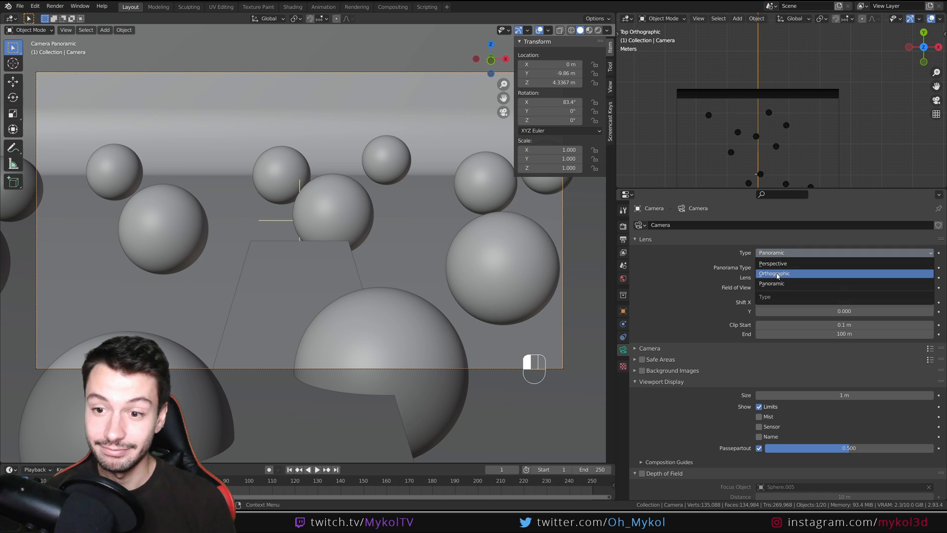
left_click(784, 274)
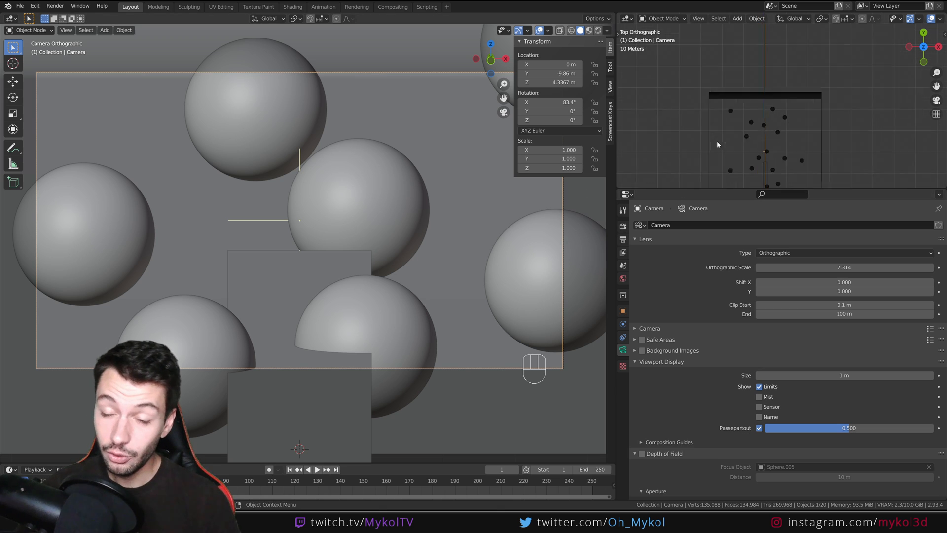
Select the camera, clear its rotation and rotate it 90° about the X axis.
middle_click_drag(717, 141, 786, 123)
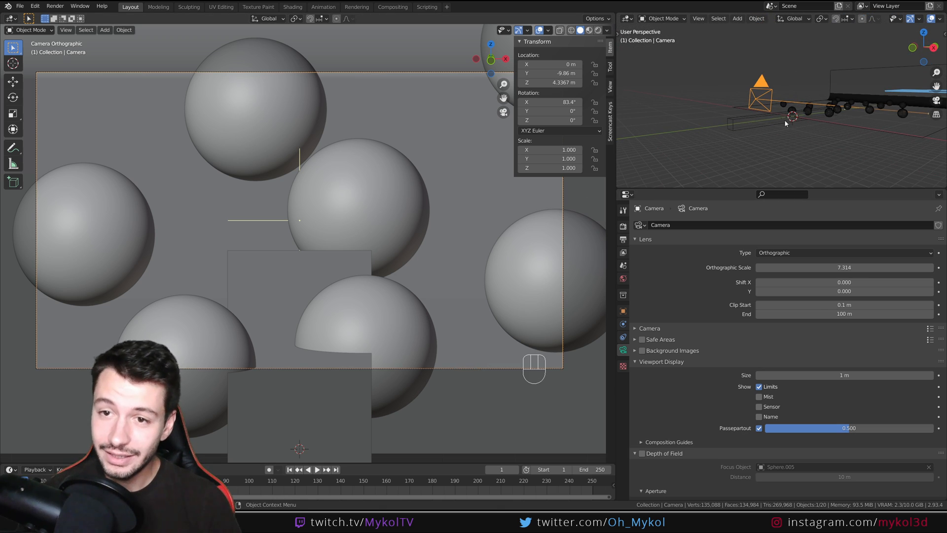
left_click(757, 103)
key("alt+r")
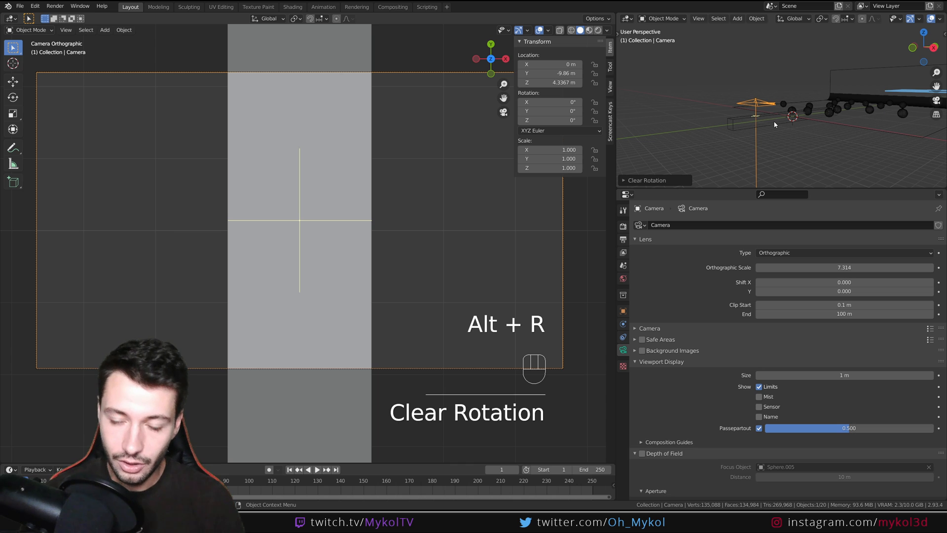
type("rx90")
key("Return")
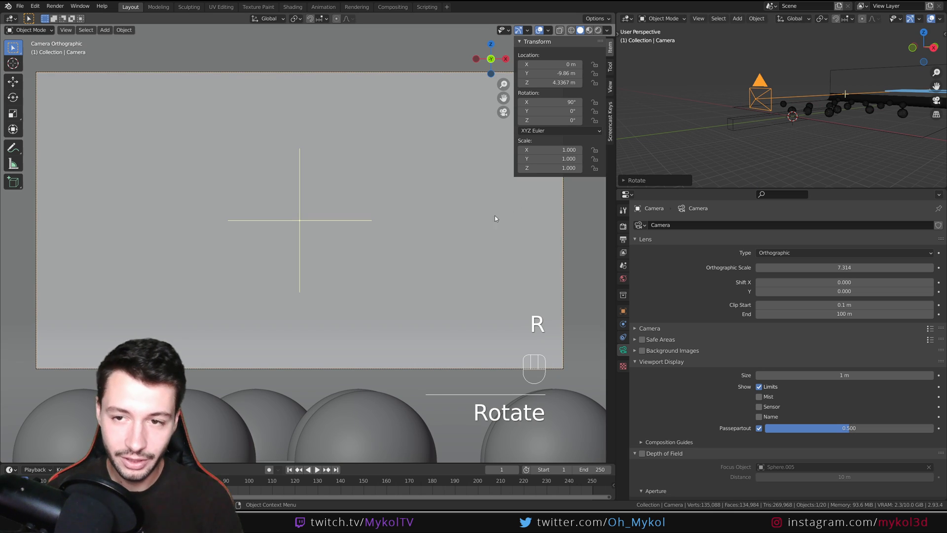
Lower the camera along the global Z axis to a height of about 2.16 m.
key("g")
key("z")
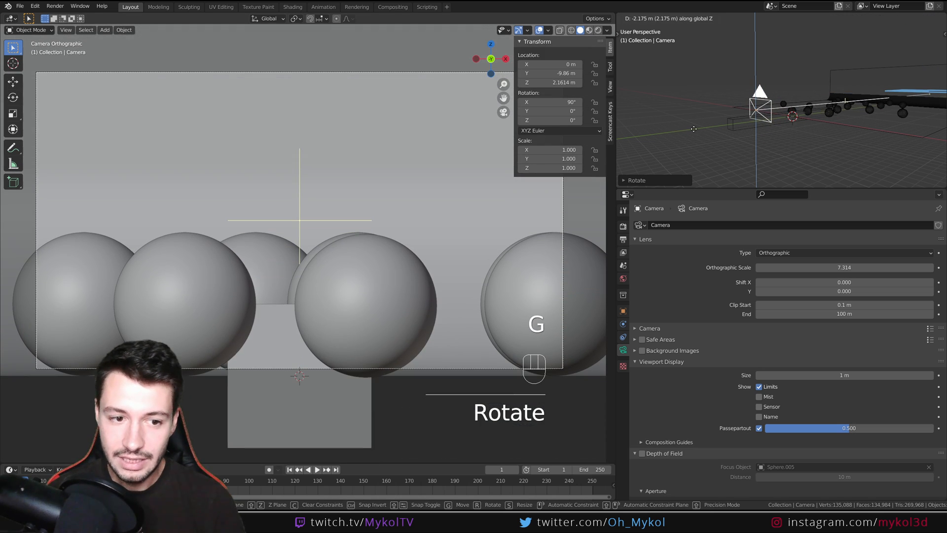
left_click(693, 129)
Move the camera back along the global Y axis to about -39.1 m and raise its Orthographic Scale to 7.614.
middle_click_drag(695, 129, 789, 159)
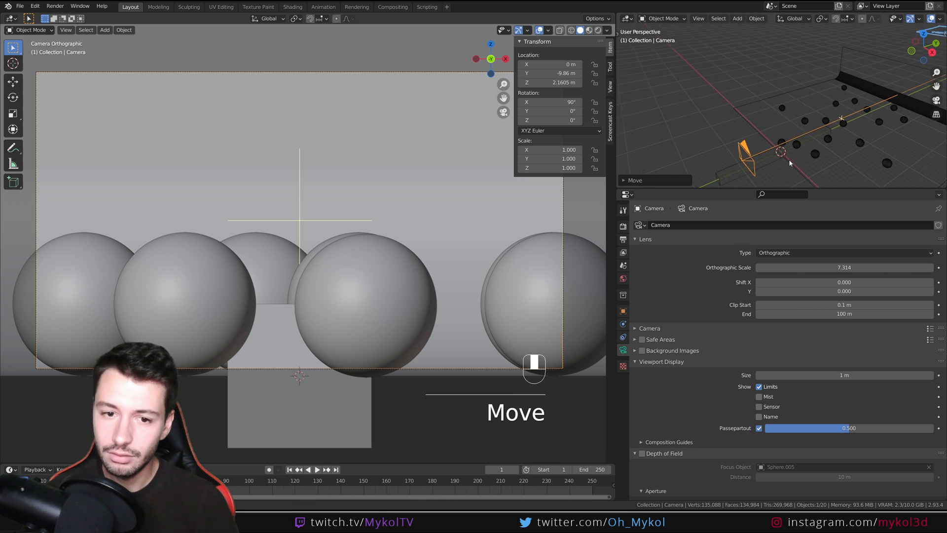
scroll(789, 159, "down", 5)
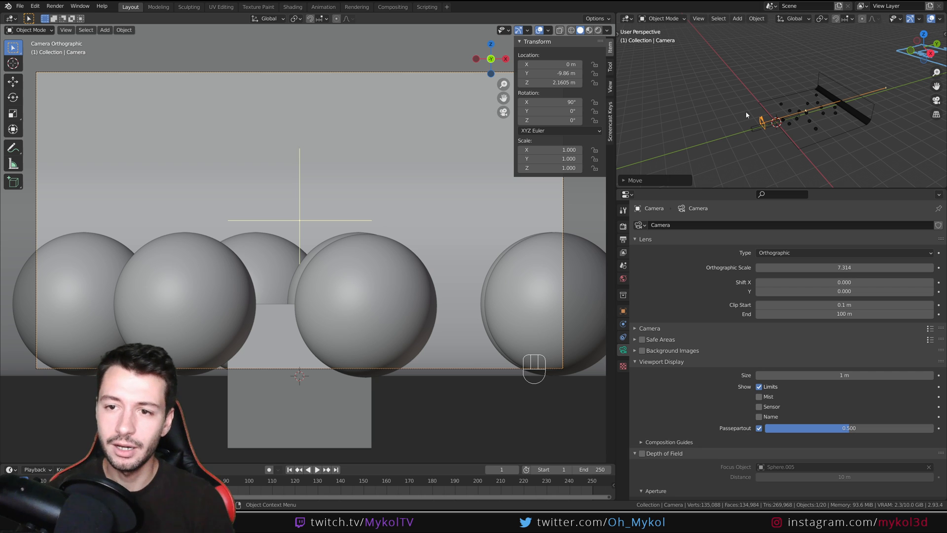
scroll(747, 115, "up", 5)
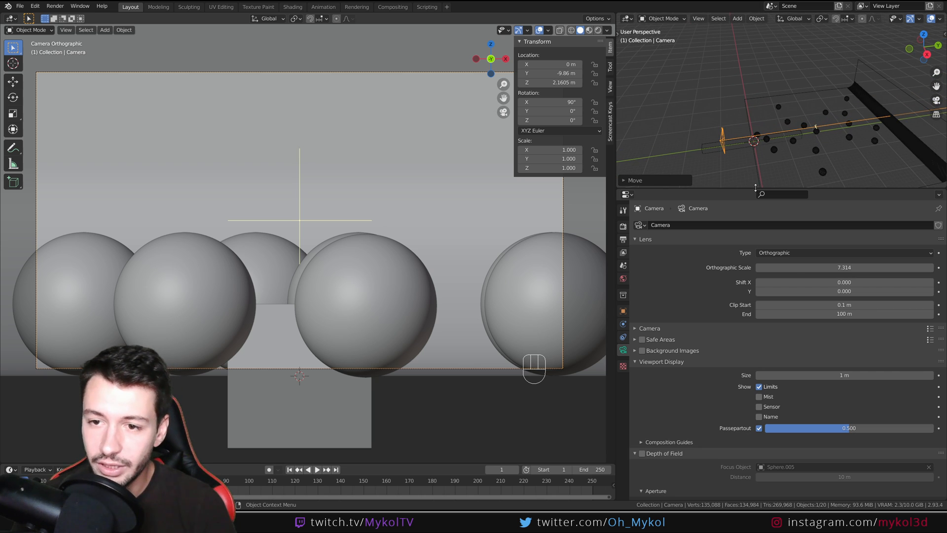
left_click_drag(755, 188, 755, 254)
middle_click_drag(755, 237, 752, 193, "shift")
key("g")
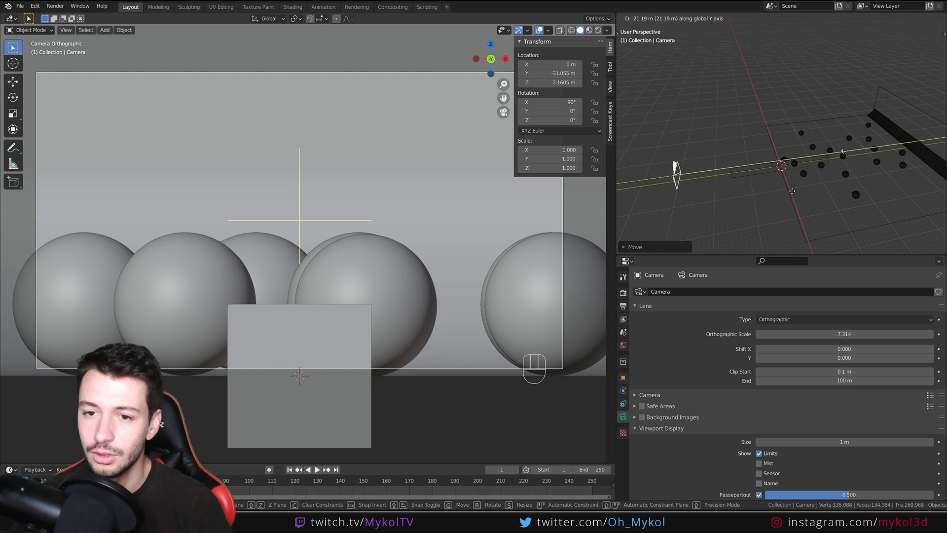
left_click(757, 201)
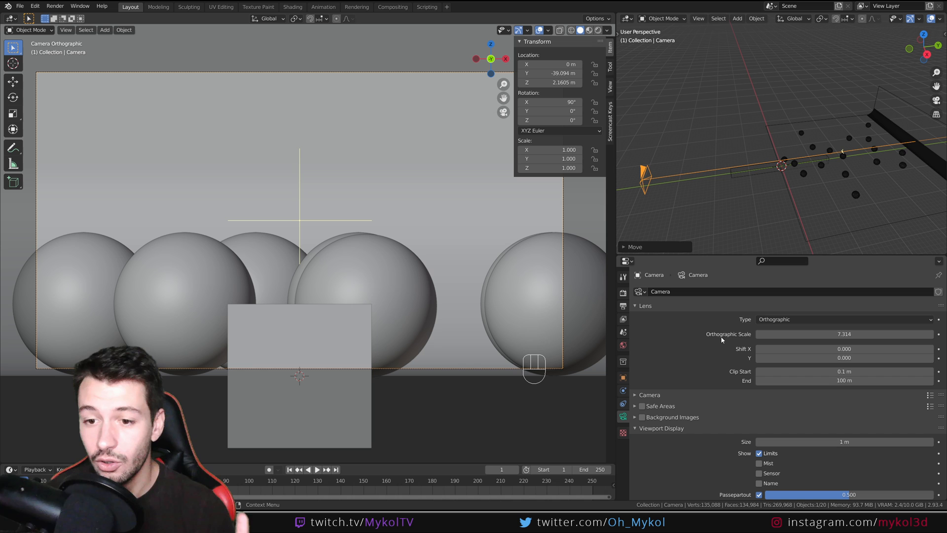
left_click_drag(789, 334, 818, 334)
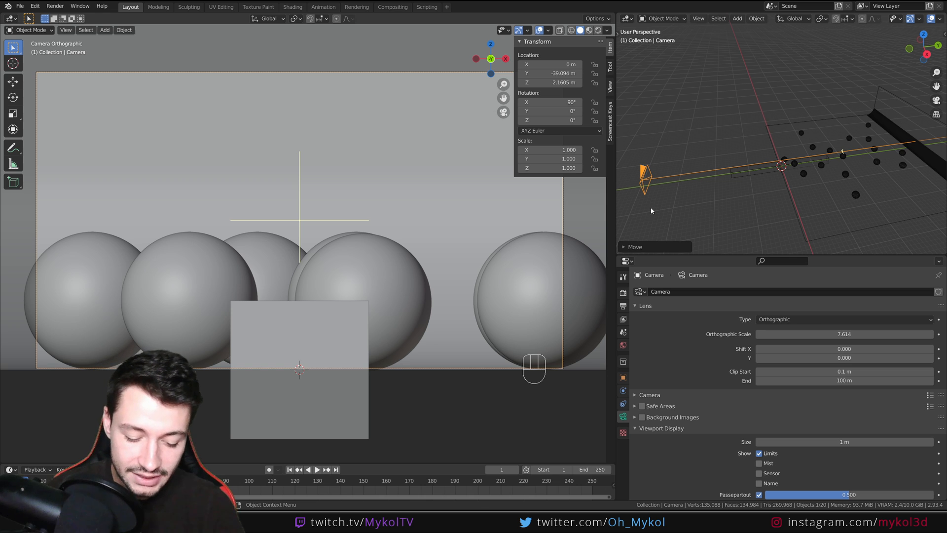
Raise the camera to about 4.6 m, tilt it down to about 85.7° on X and select the long cube.
key("g")
key("r")
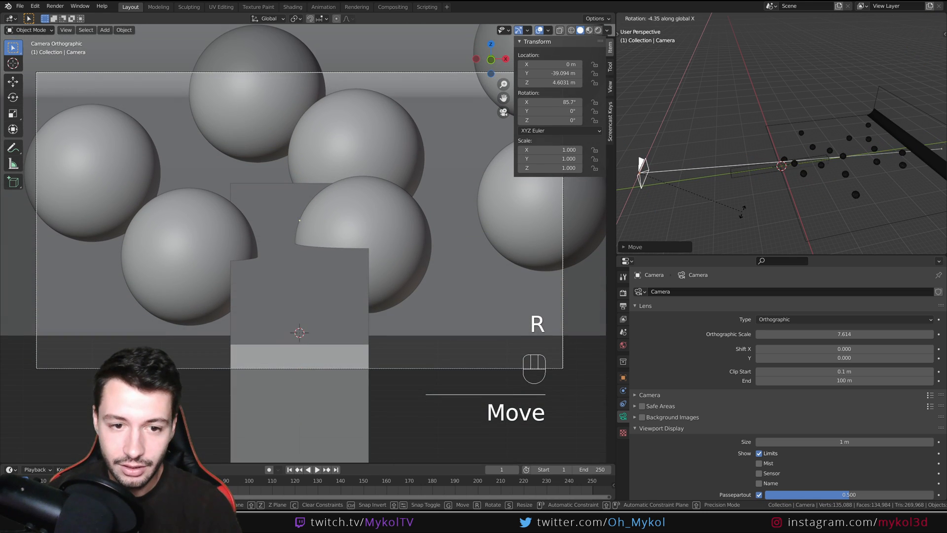
left_click(319, 296)
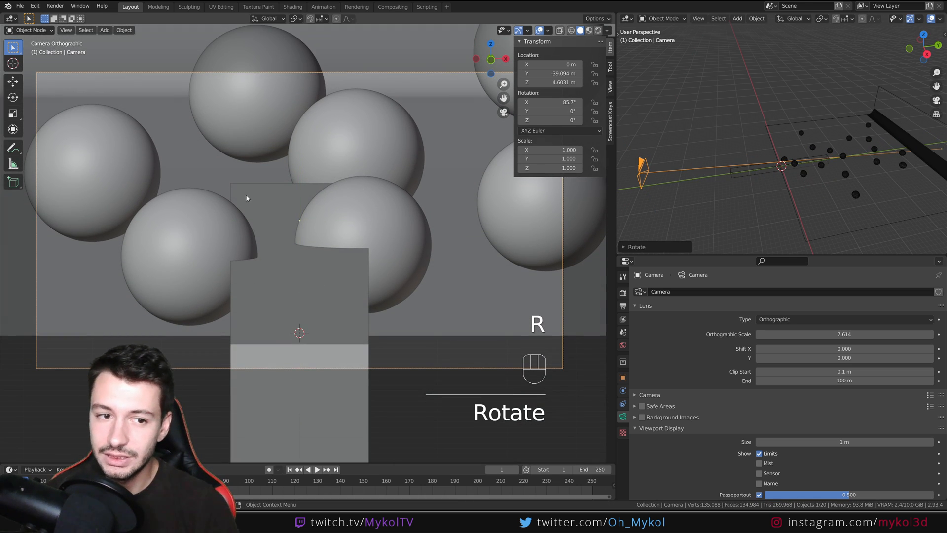
left_click(282, 325)
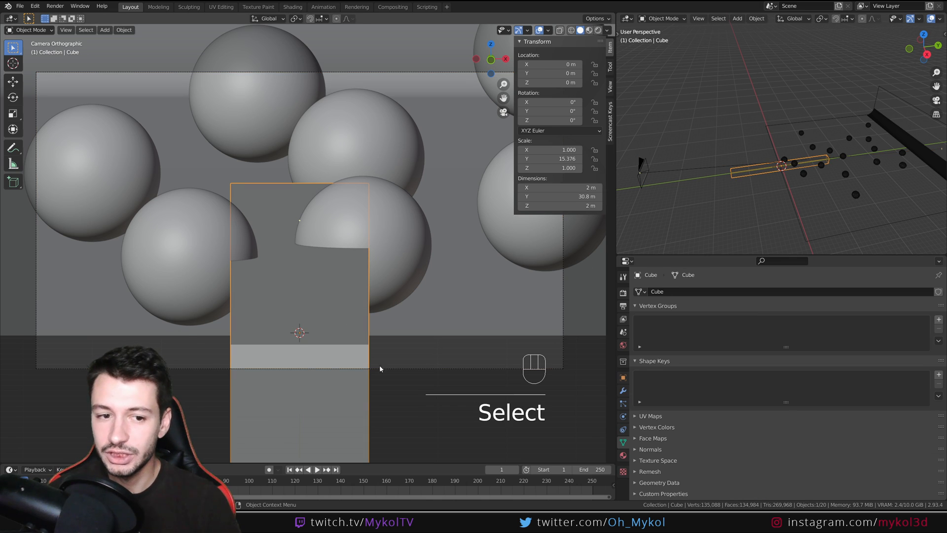
Select the camera again, tilt it to about 88.1° on X and lower it along Z to about 2.4 m.
left_click(638, 168)
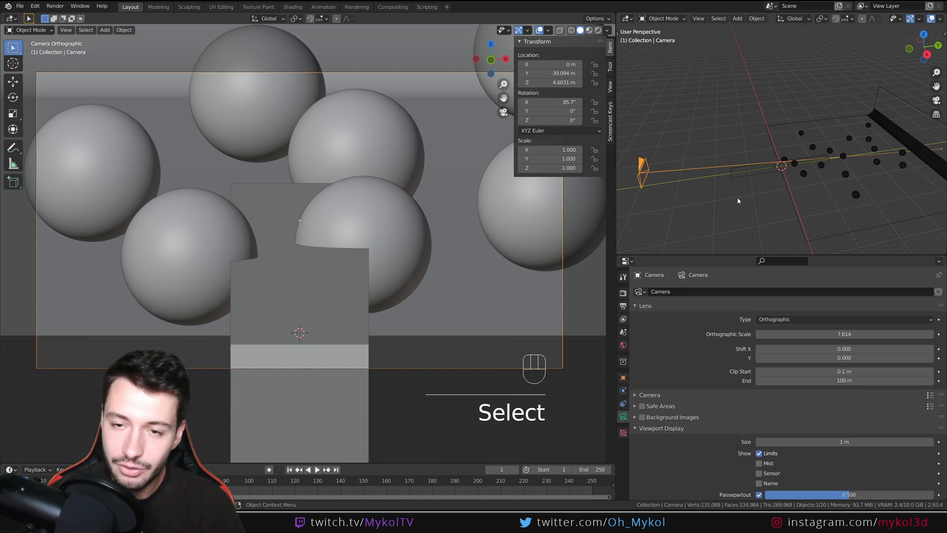
key("r")
key("x")
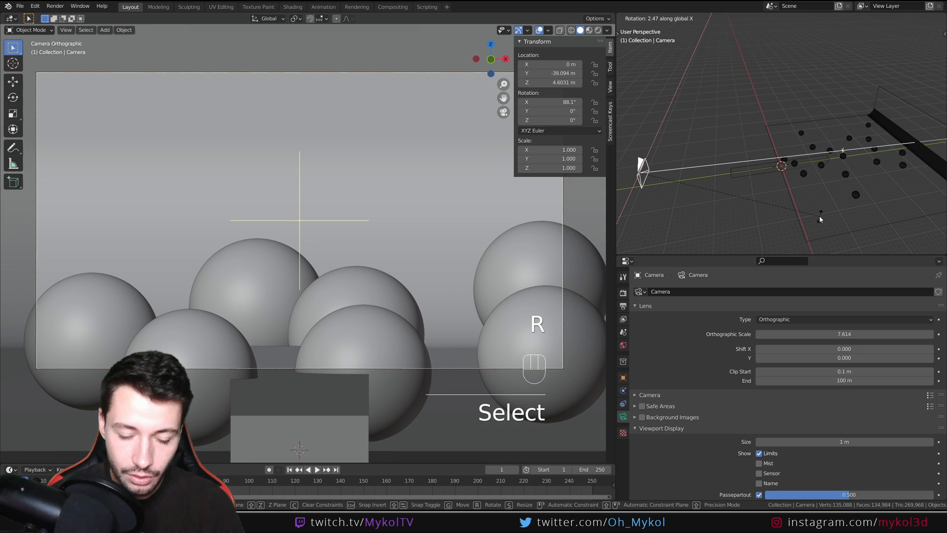
left_click(819, 218)
key("g")
key("z")
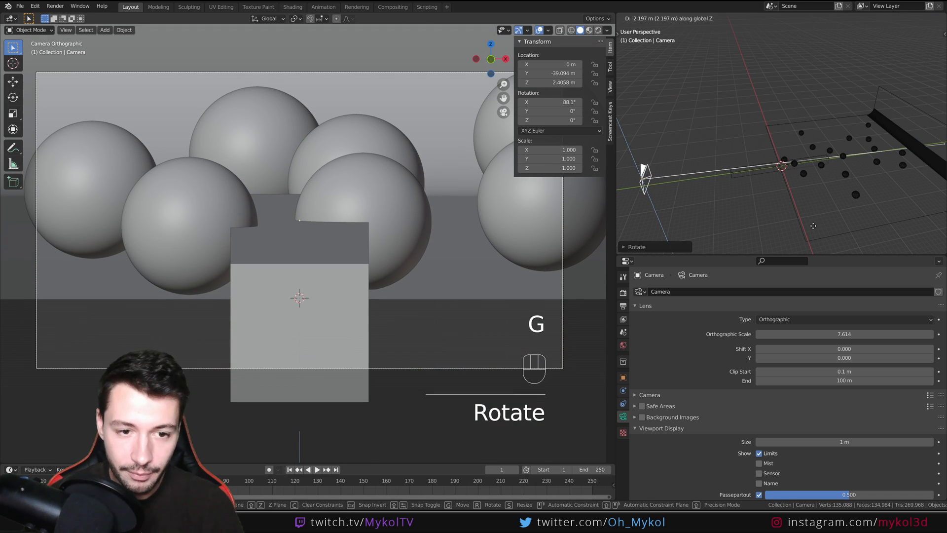
left_click(272, 223)
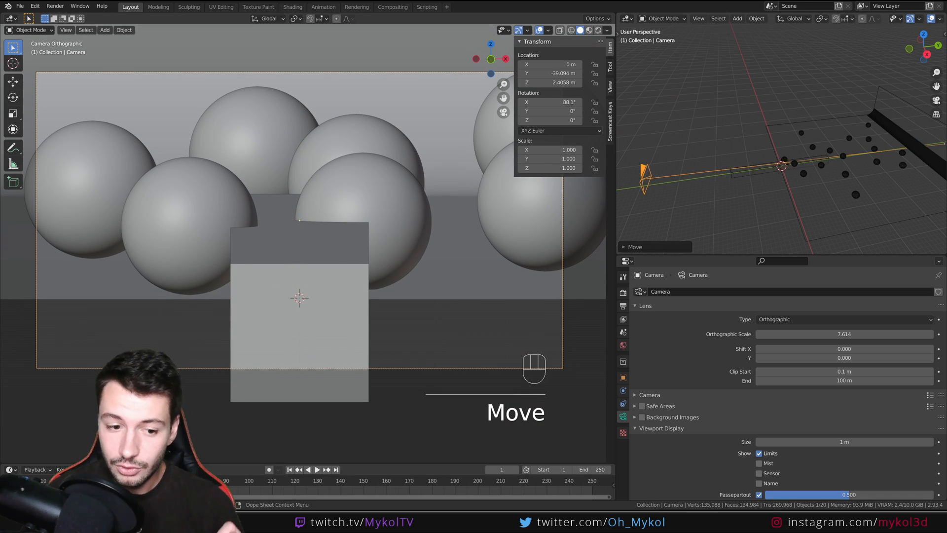
Switch to the other Blender window with the instant camera model and widen its 3D viewport.
mouse_move(228, 522)
left_click(268, 484)
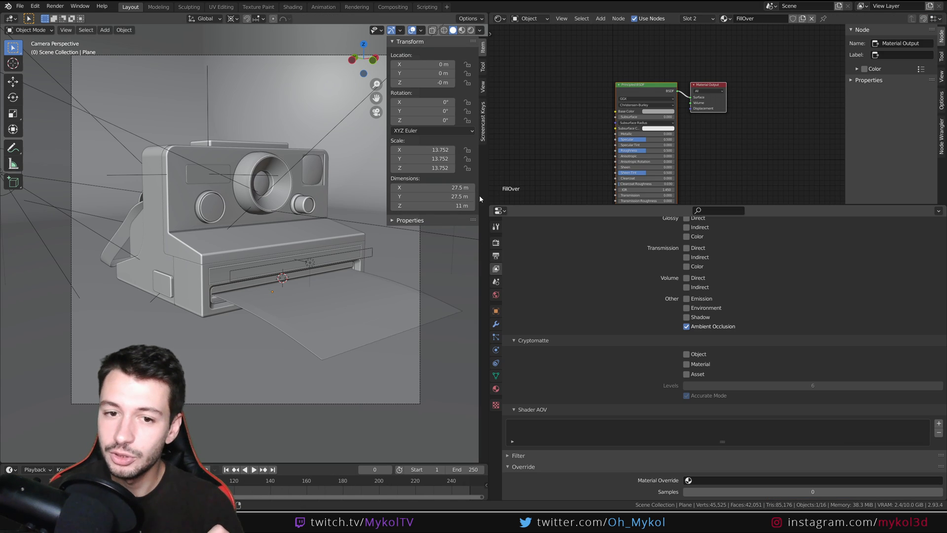
left_click_drag(487, 184, 643, 185)
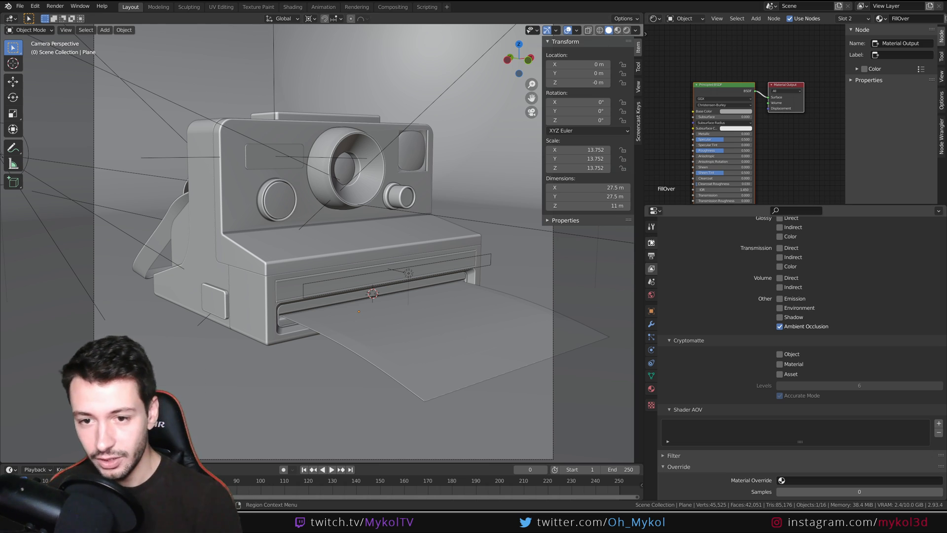
Select the scene camera, show its lens and depth of field settings, and hide the viewport overlays in rendered view.
left_click(553, 279)
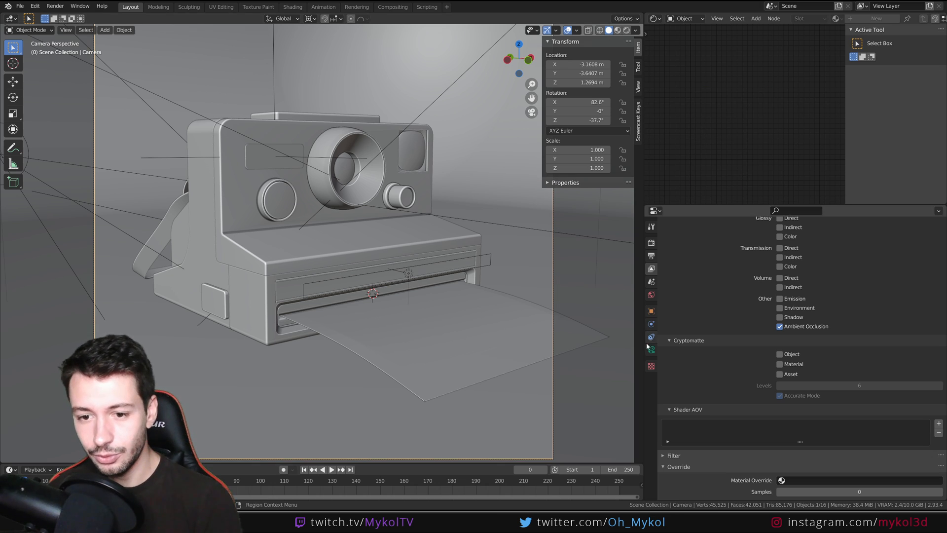
left_click(650, 351)
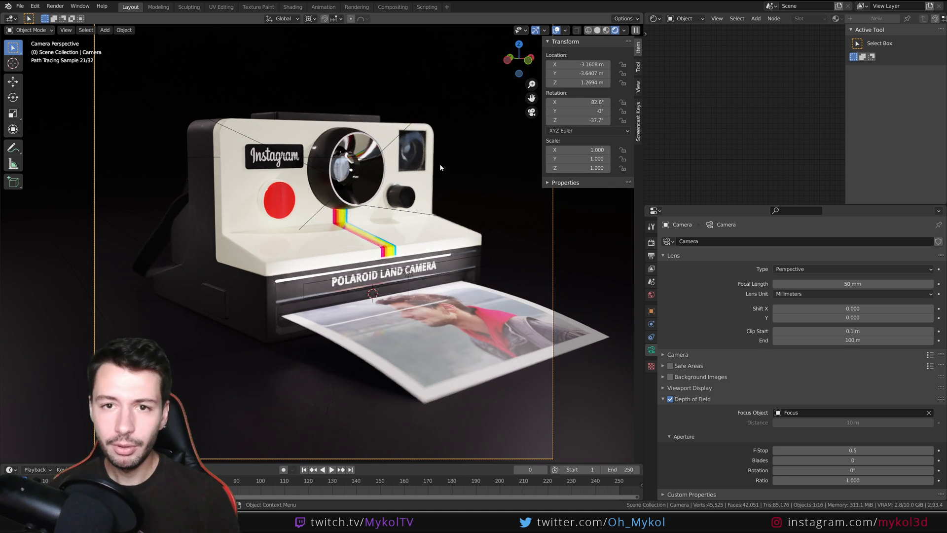
left_click(556, 30)
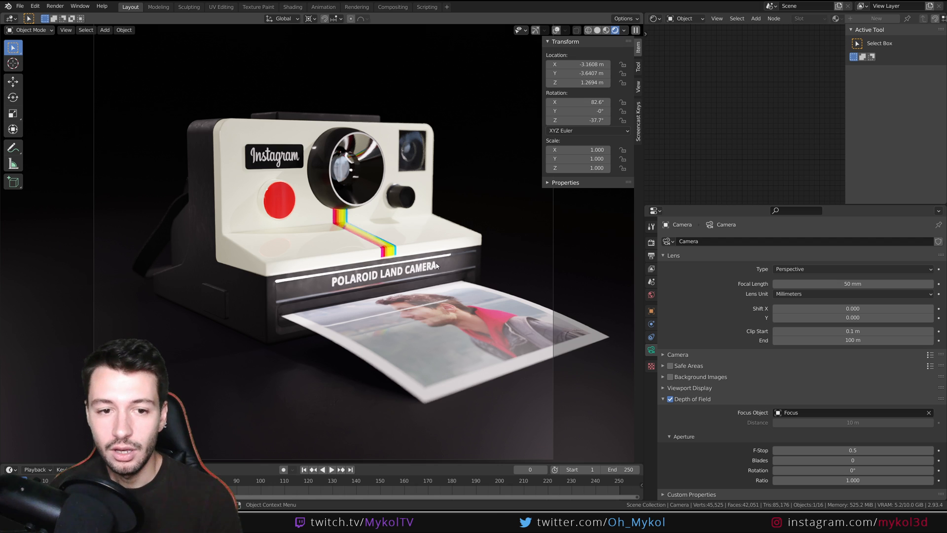
Make the camera Orthographic with an Orthographic Scale of 3.514 and an F-Stop of 6.9.
left_click(807, 269)
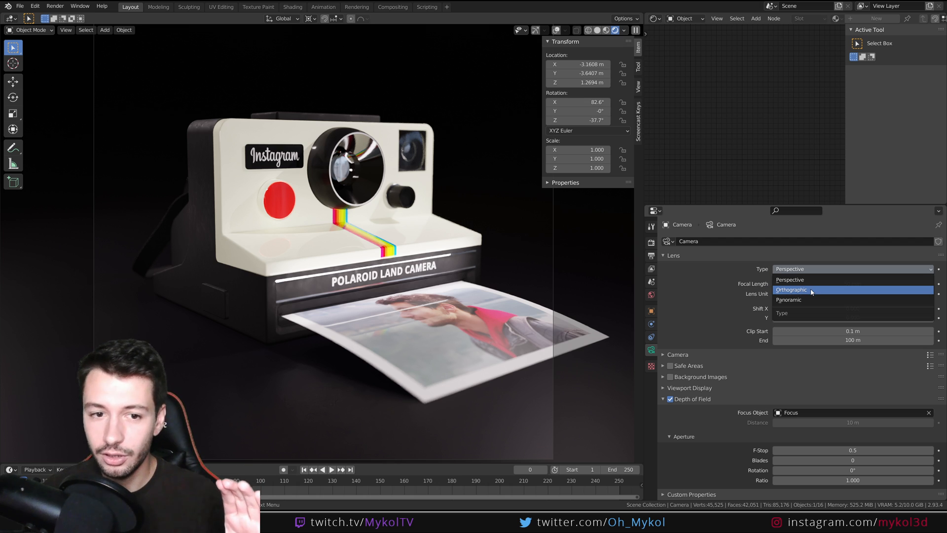
left_click(811, 290)
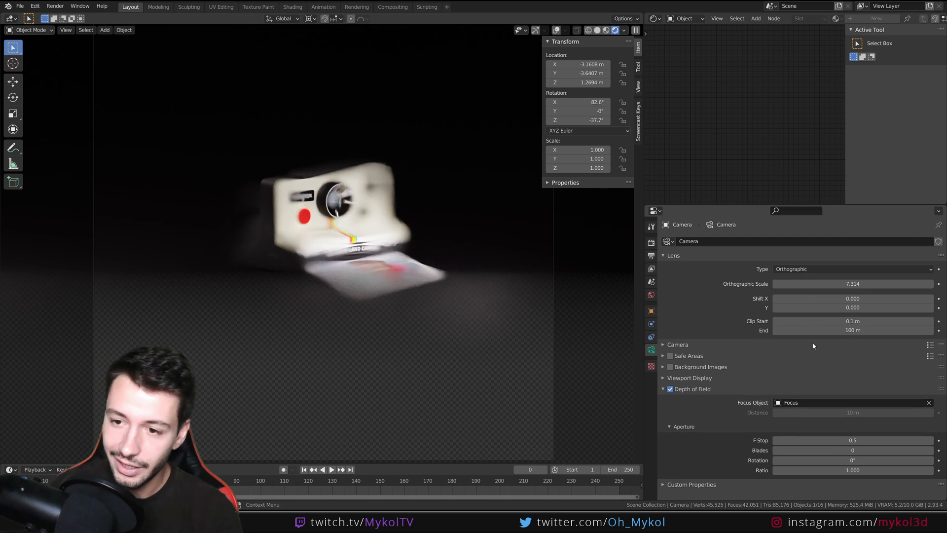
left_click_drag(848, 283, 779, 283)
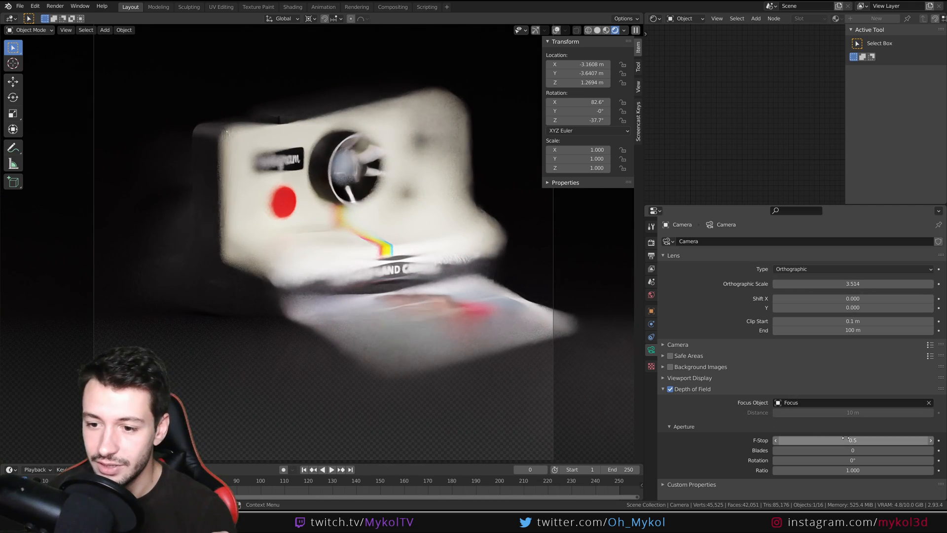
left_click_drag(848, 440, 888, 440)
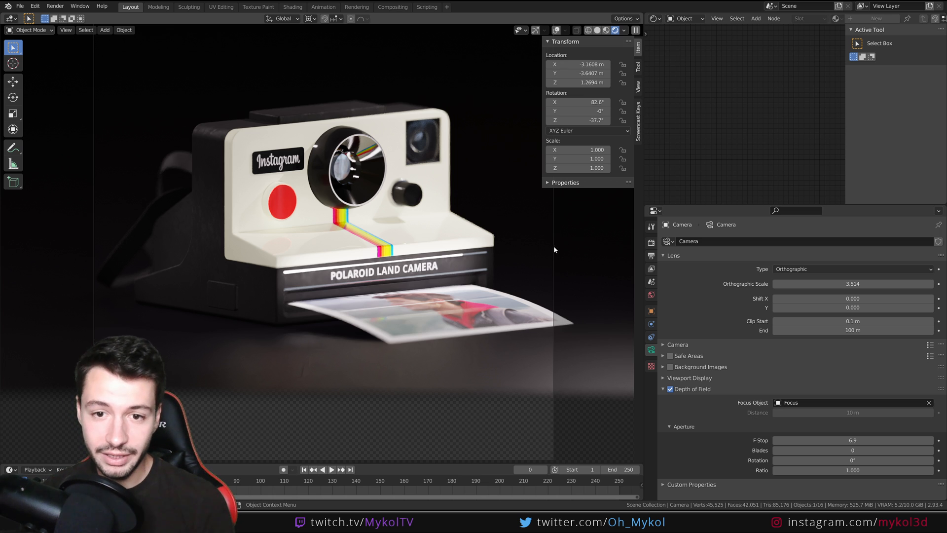
Leave the camera view and compare the instant camera's front in perspective and orthographic projection from closer up.
middle_click_drag(554, 246, 520, 246)
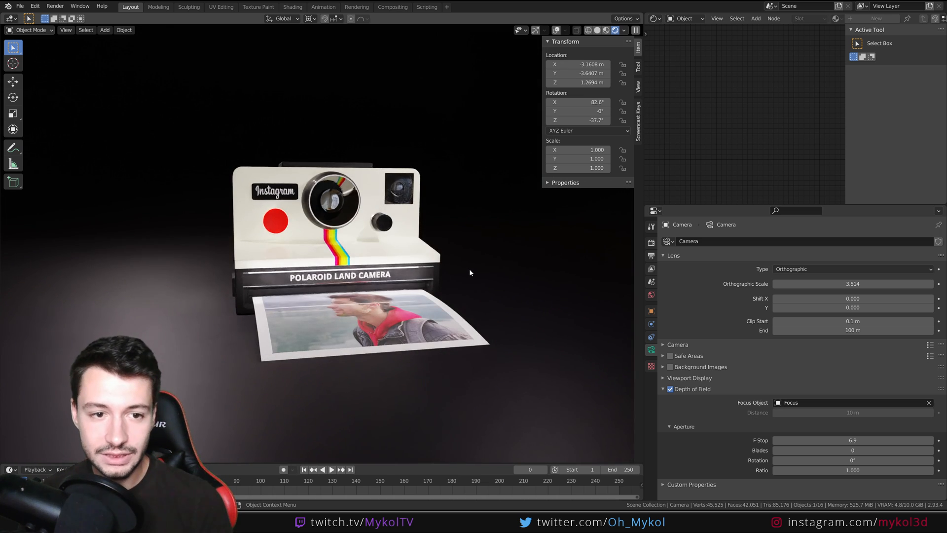
key("KP_5")
middle_click_drag(466, 273, 446, 272)
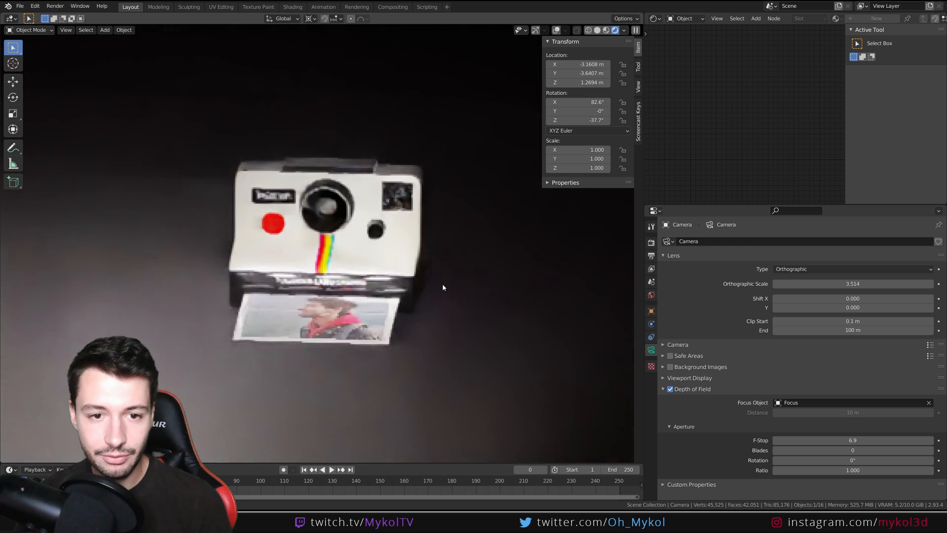
scroll(449, 280, "up", 2)
key("KP_5")
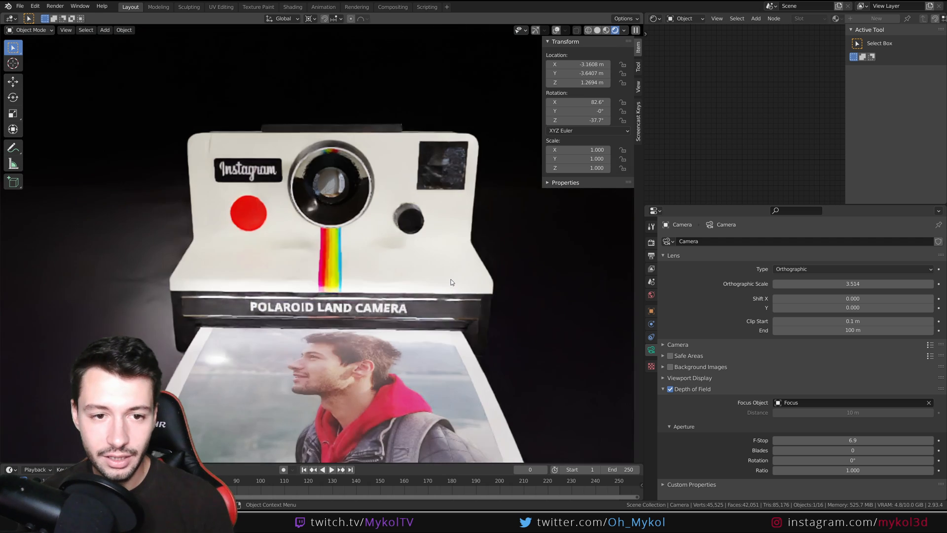
key("KP_5")
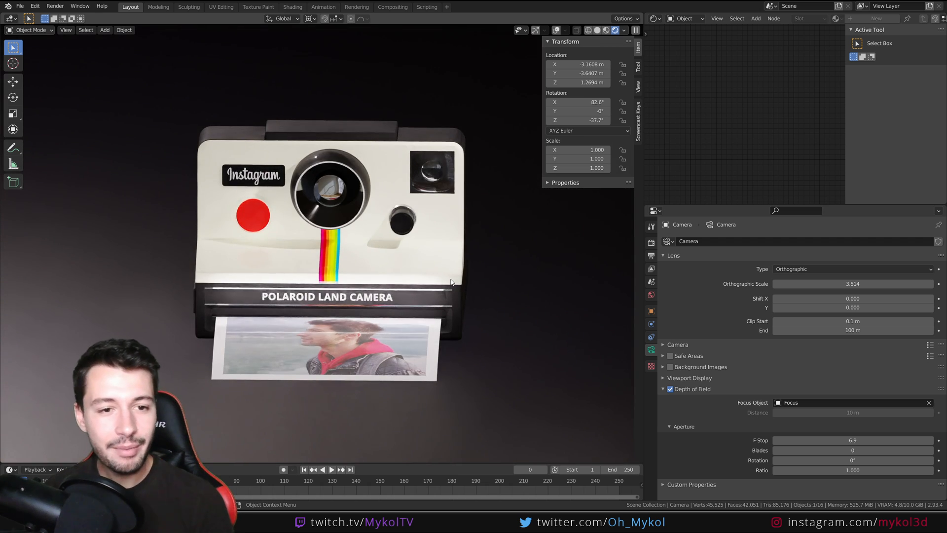
key("KP_5")
key("KP_5")
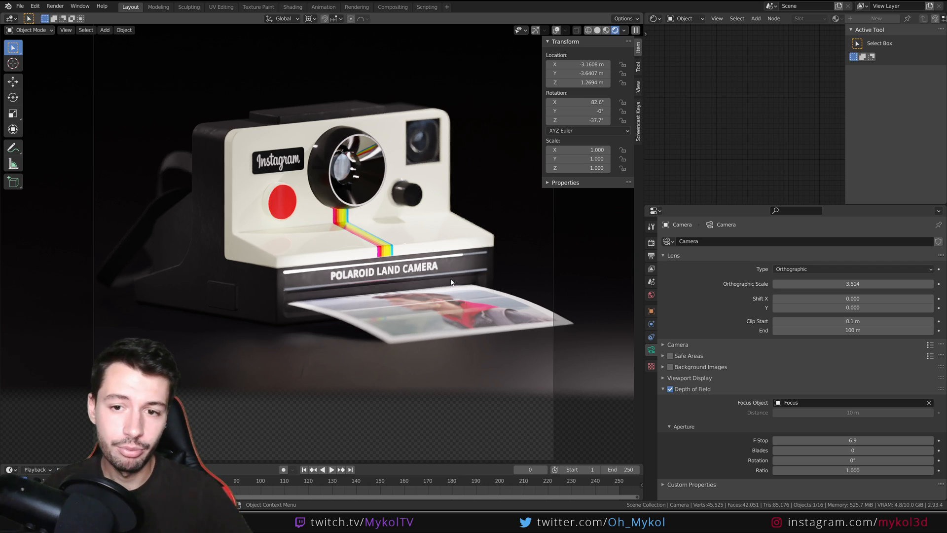
Orbit to a slightly angled view of the instant camera and alternate between perspective and orthographic projection, ending in orthographic.
middle_click_drag(445, 247, 420, 257)
key("KP_5")
key("KP_5")
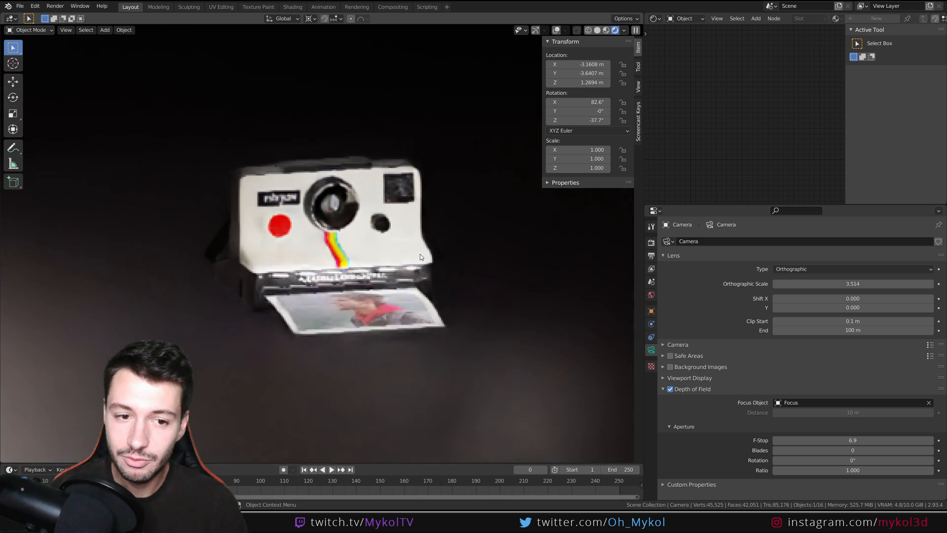
key("KP_5")
key("KP_5")
key("KP_5")
key("KP_5")
key("KP_5")
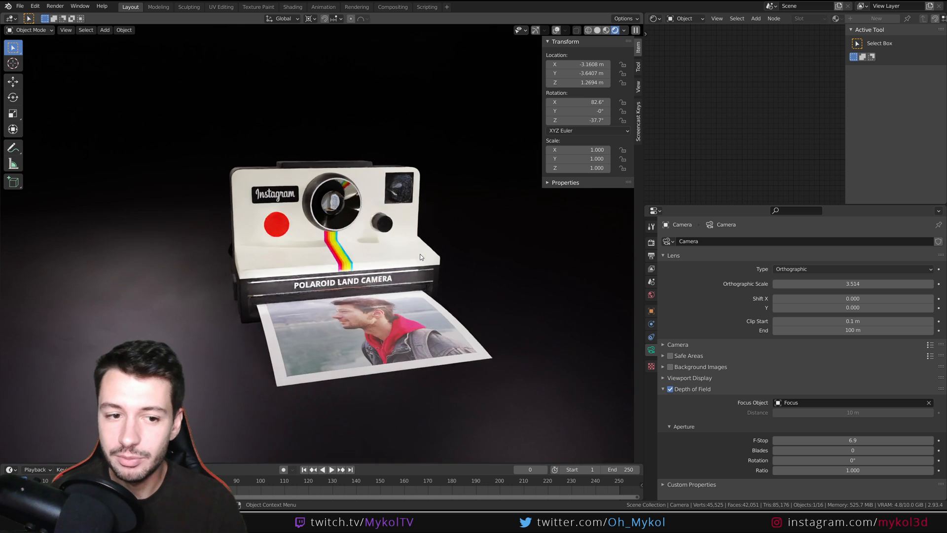
key("KP_5")
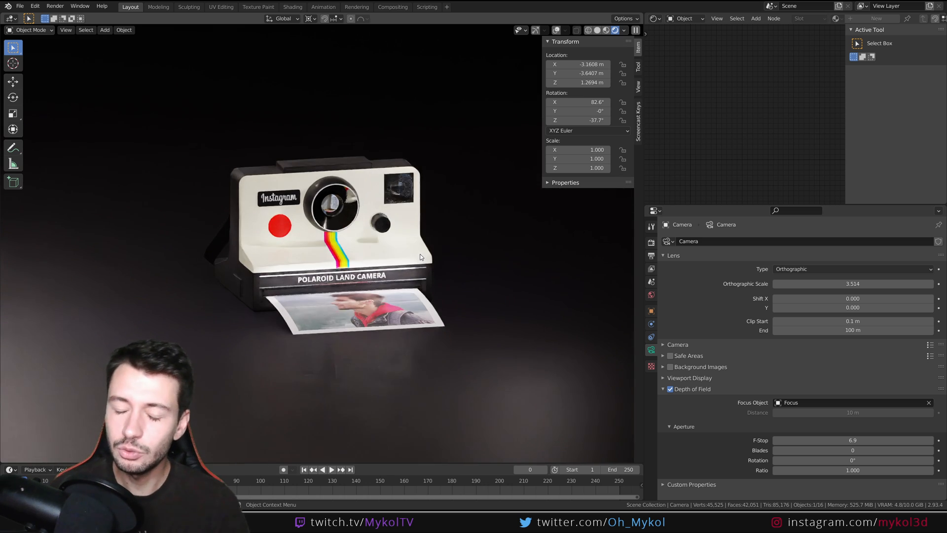
Set the viewport to solid shading and view the instant camera model up close from a three-quarter angle.
key("z")
left_click(486, 254)
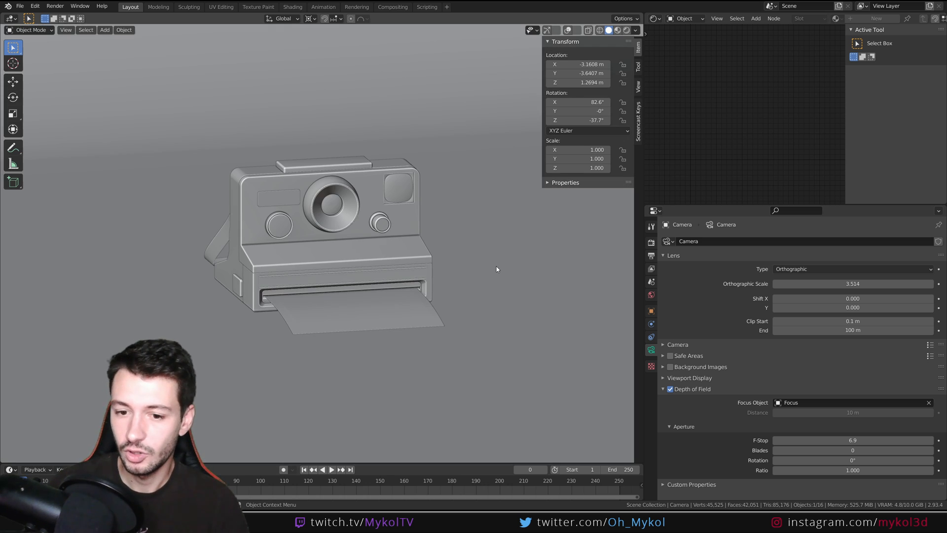
middle_click_drag(450, 311, 475, 313)
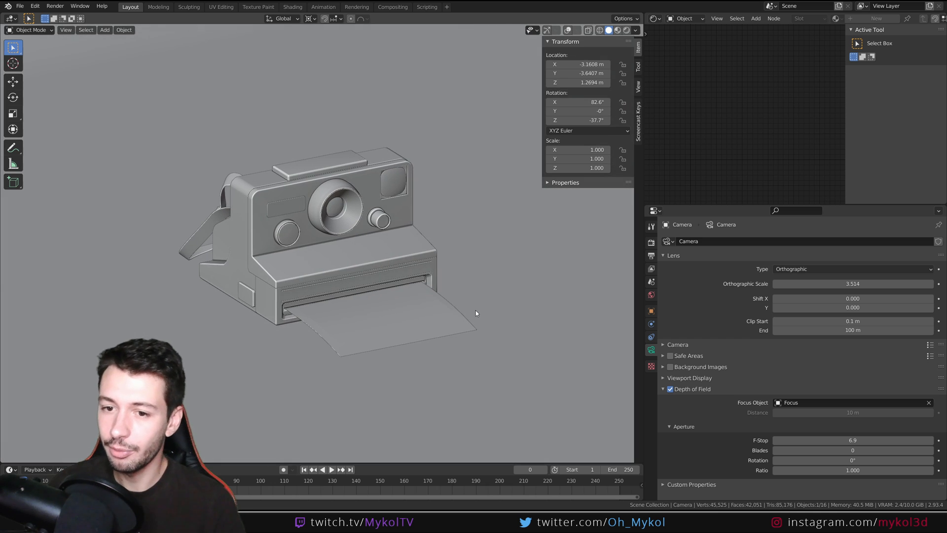
scroll(420, 274, "up", 3)
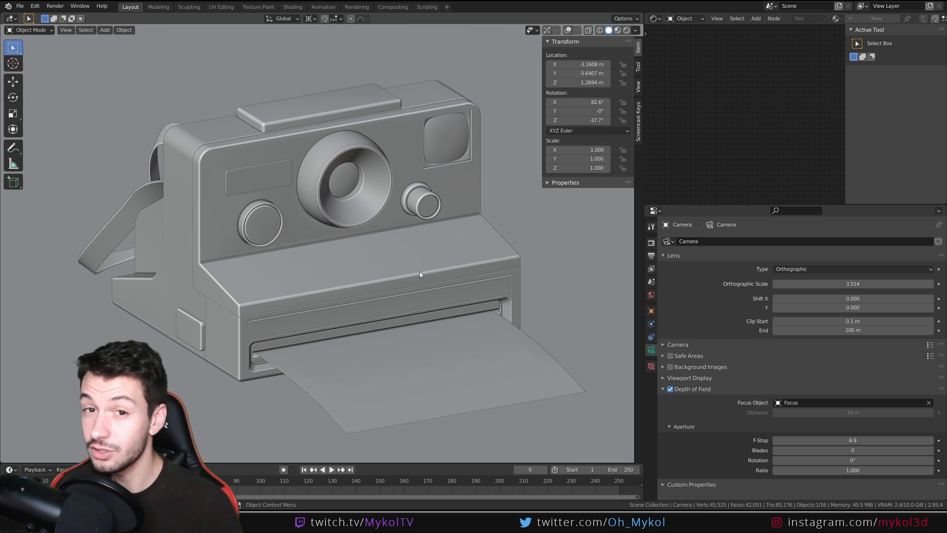